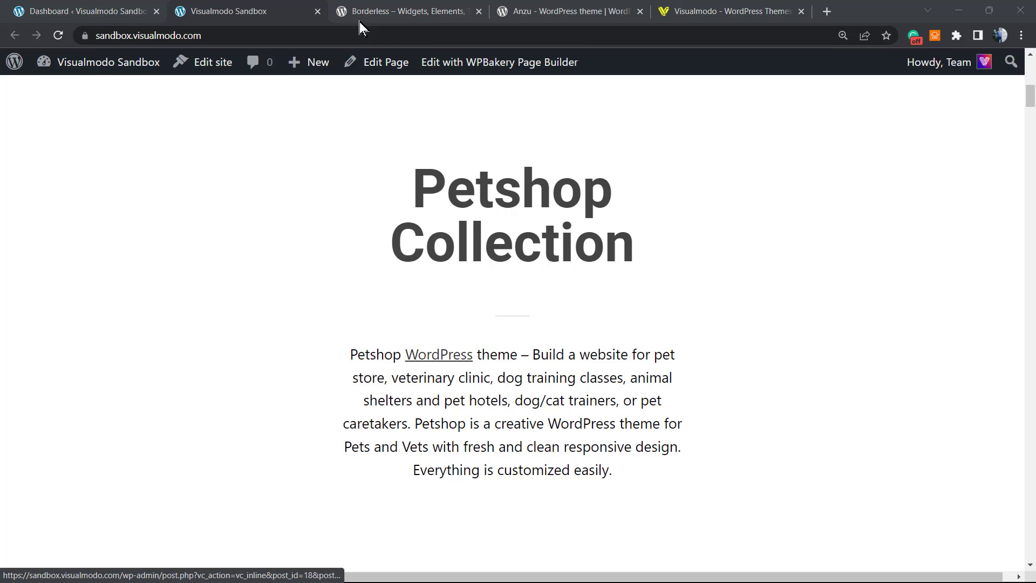
# - Switch to the Anzu theme page on WordPress.org showing version 1.1.0
pyautogui.click(542, 14)
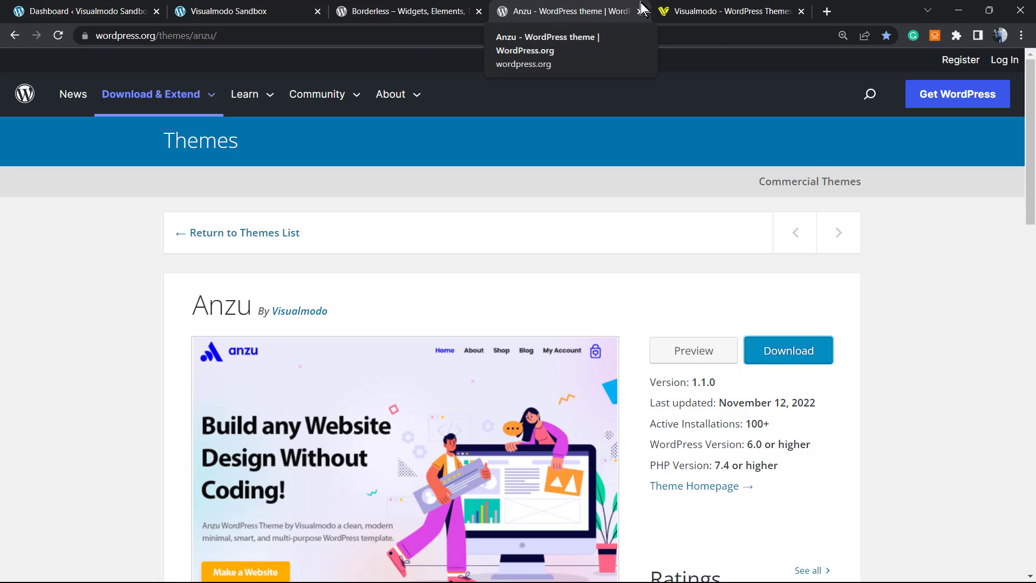
# - Glance at the Visualmodo homepage, then return to the sandbox Petshop Collection page
pyautogui.click(677, 11)
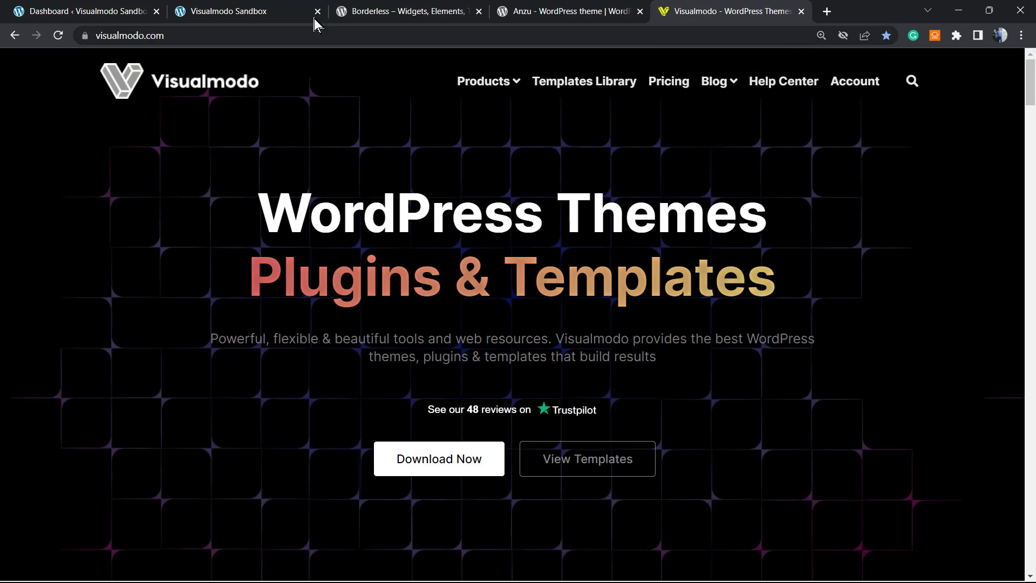
pyautogui.click(206, 12)
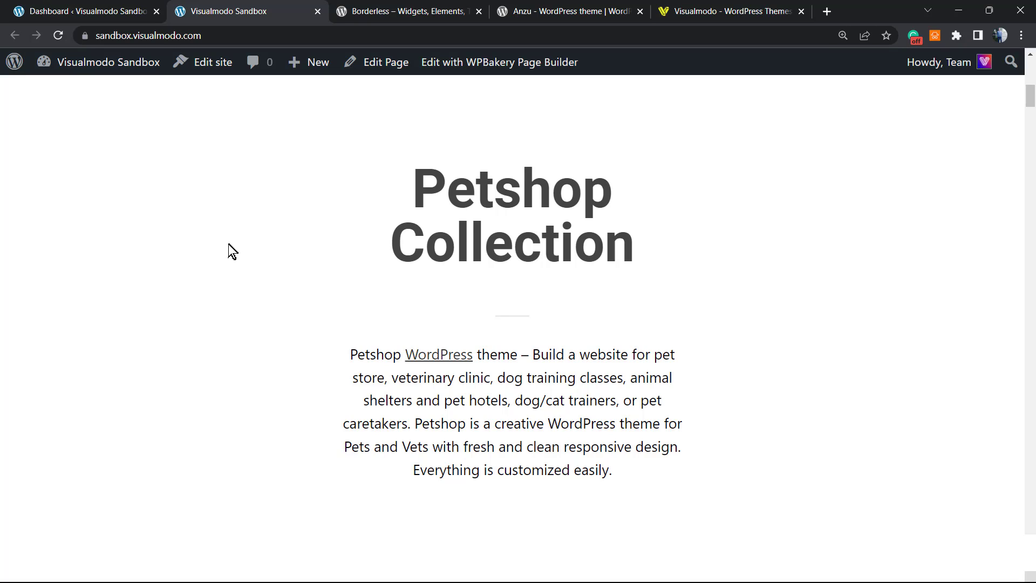
# - From the dashboard, open Appearance > Themes listing Twenty Twenty-Three, Anzu and Petshop
pyautogui.click(86, 10)
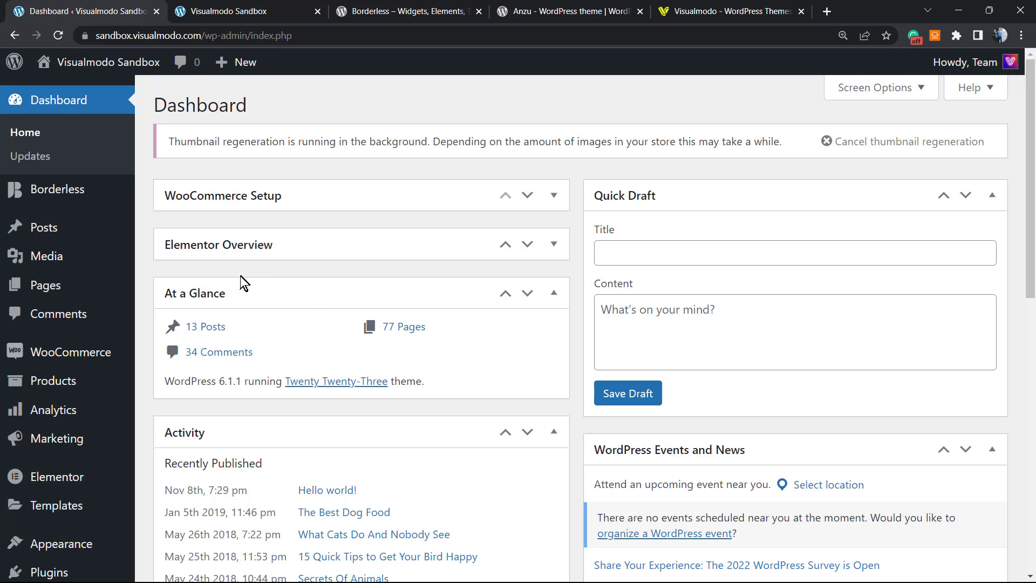
pyautogui.scroll(-2, 243, 283)
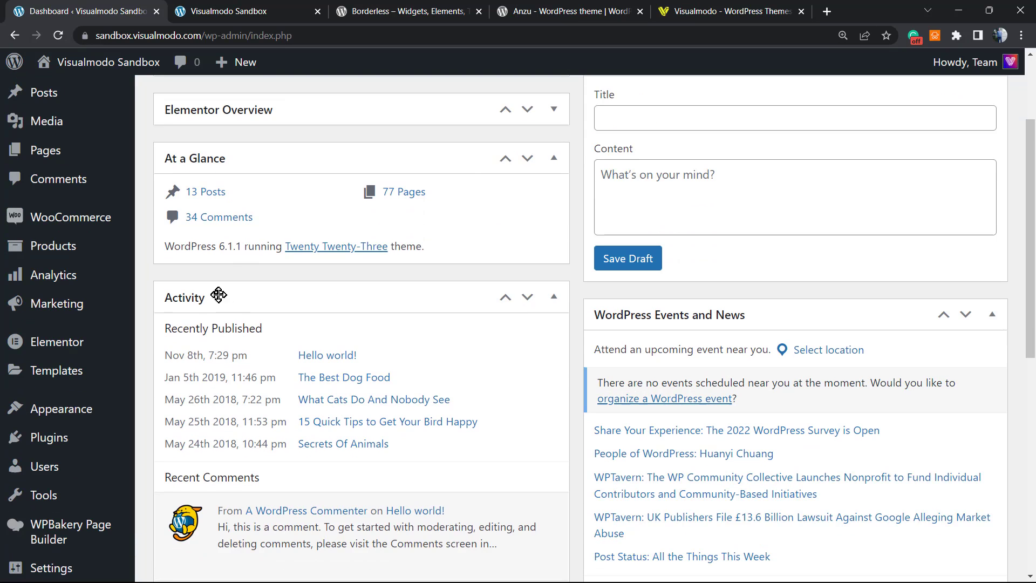
pyautogui.scroll(-3, 219, 295)
pyautogui.moveTo(70, 454)
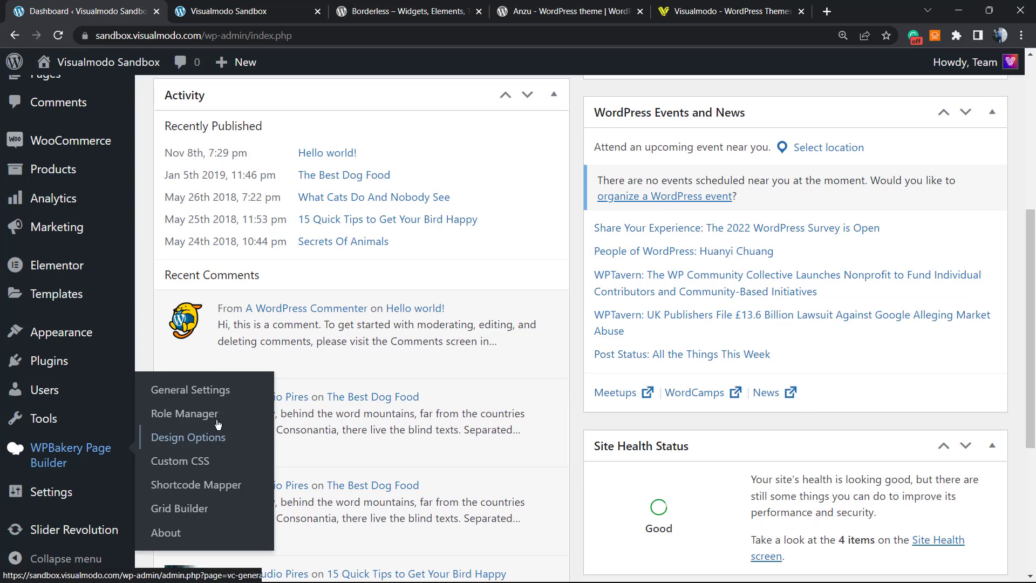
pyautogui.moveTo(81, 331)
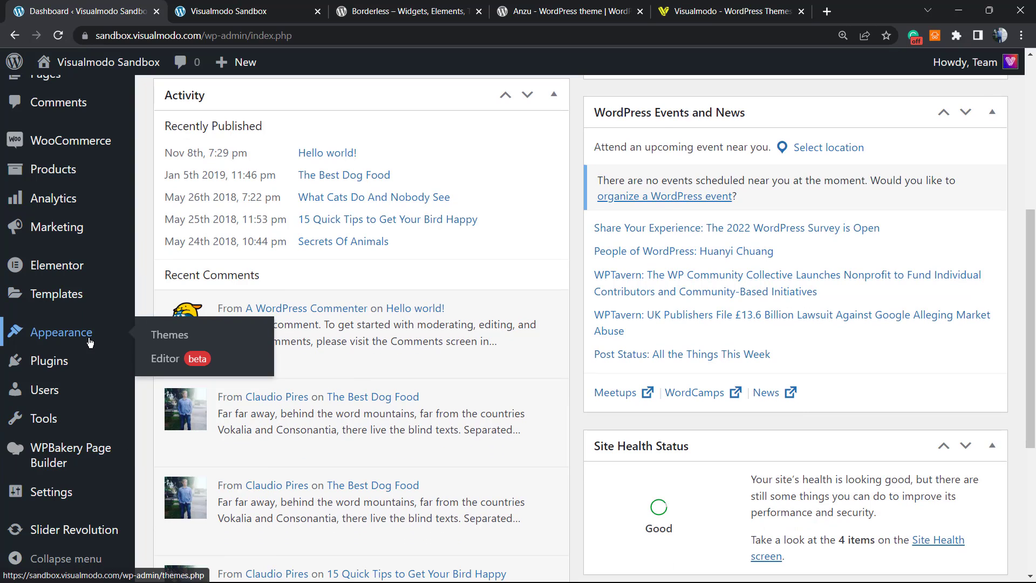
pyautogui.click(174, 336)
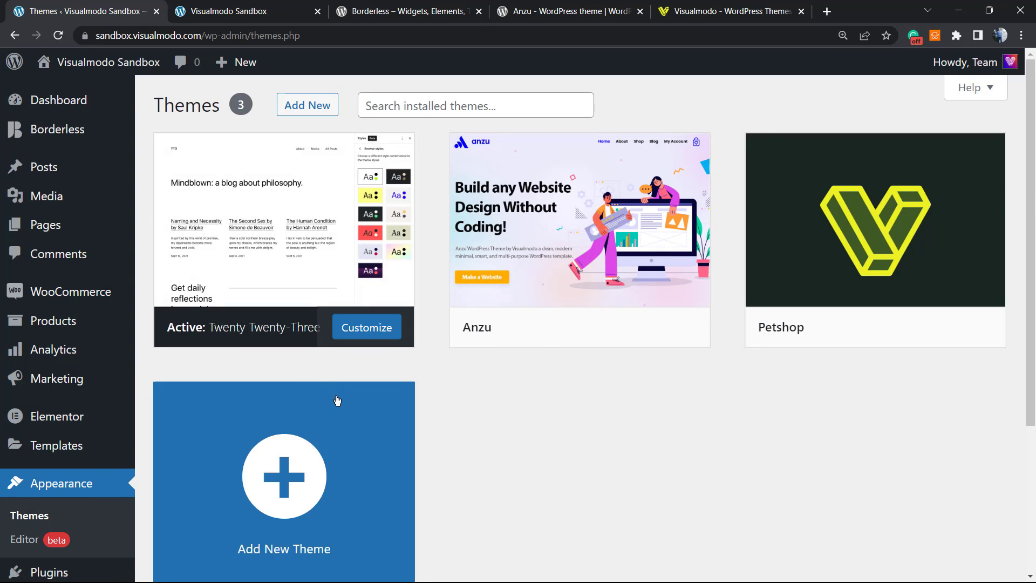
pyautogui.scroll(-3, 337, 400)
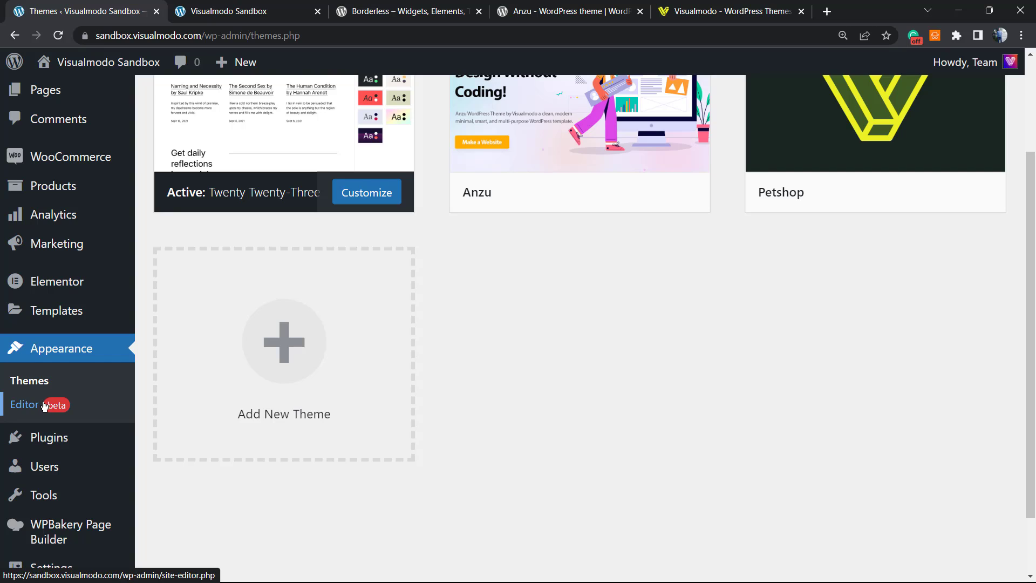
# - Open the Site Editor and select the editor.php?postType=page&postId=18 part of its address
pyautogui.click(45, 405)
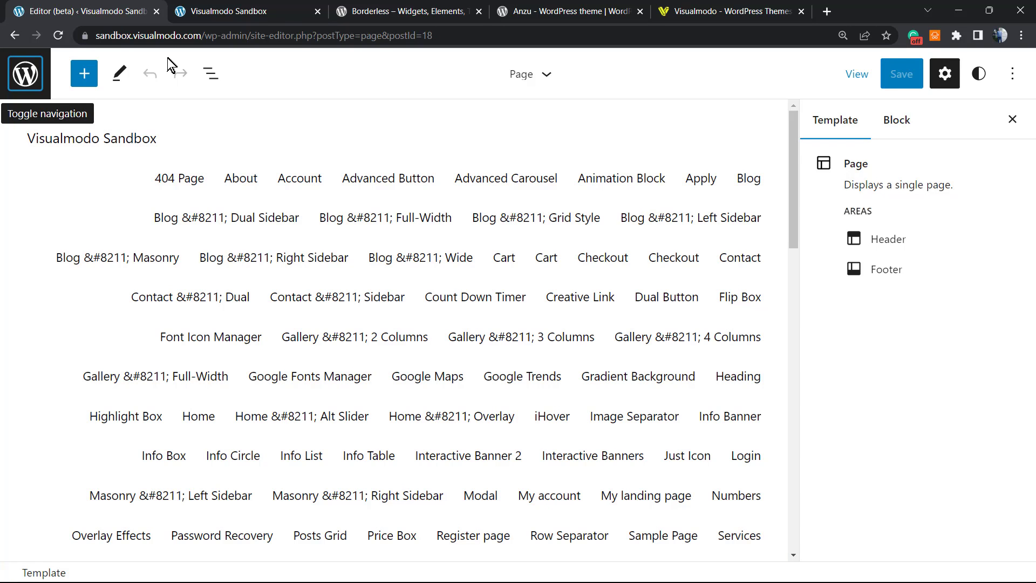
pyautogui.click(256, 36)
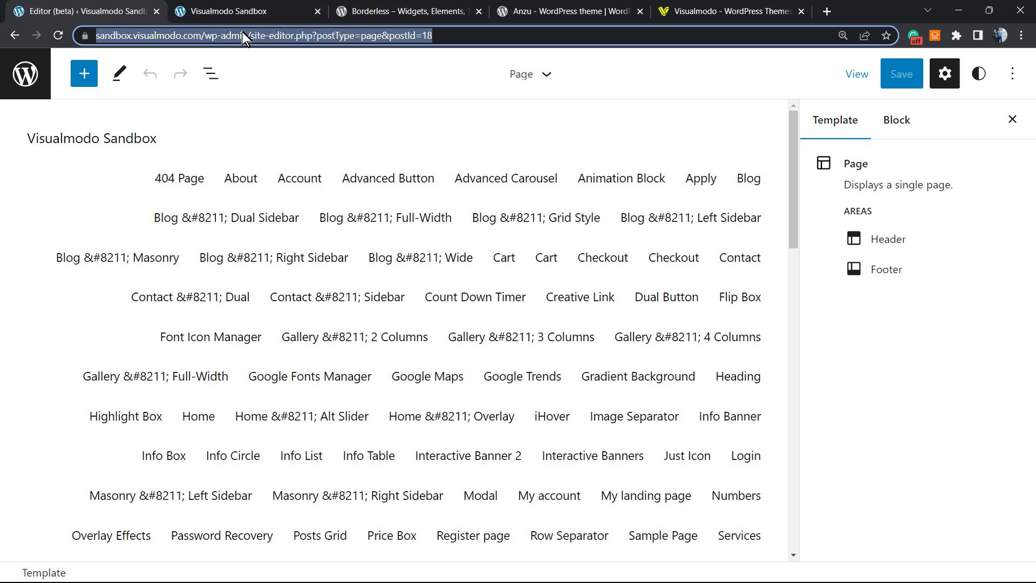
pyautogui.click(247, 35)
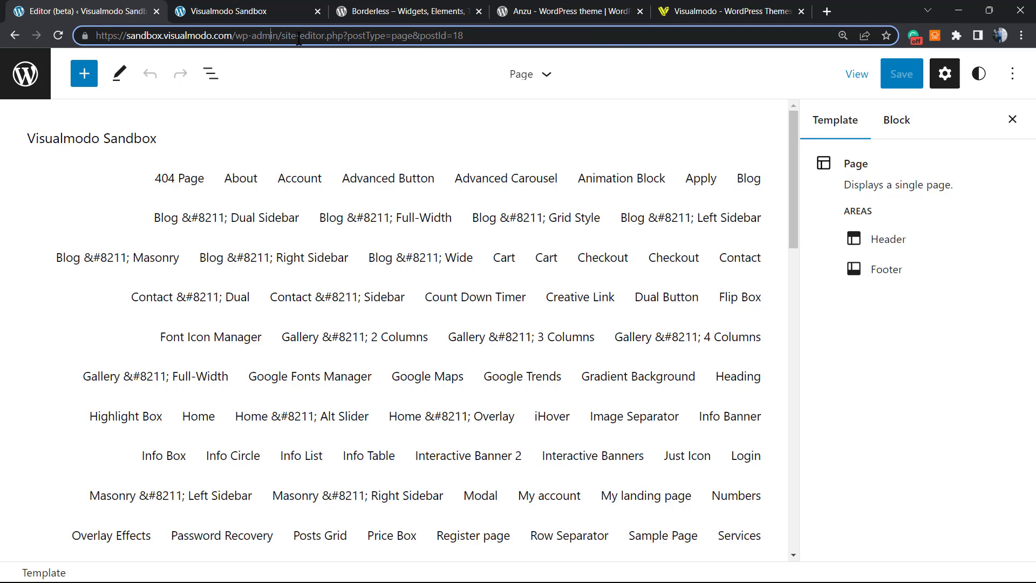
pyautogui.moveTo(300, 36); pyautogui.dragTo(630, 44)
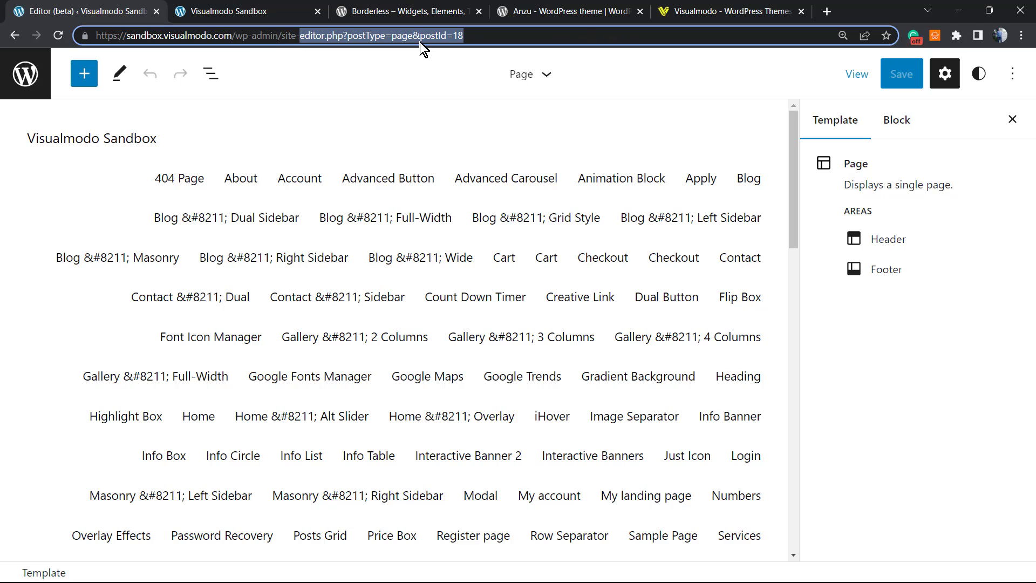
# - Trim the address back to wp-admin/ and load wp-admin/customizer.php
pyautogui.press('BackSpace')
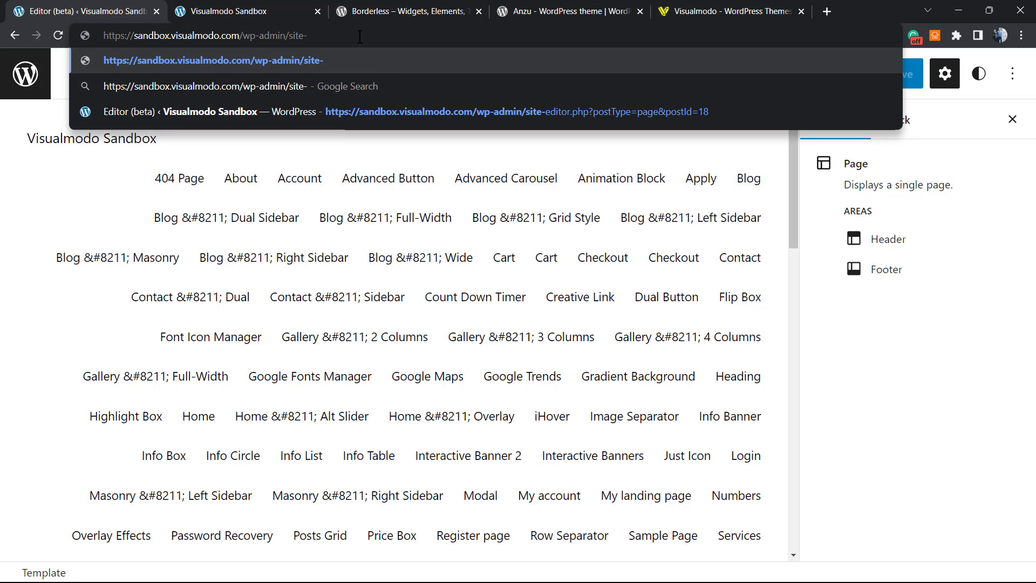
pyautogui.press('BackSpace')
pyautogui.press('BackSpace')
pyautogui.press('BackSpace')
pyautogui.press('BackSpace')
pyautogui.press('BackSpace')
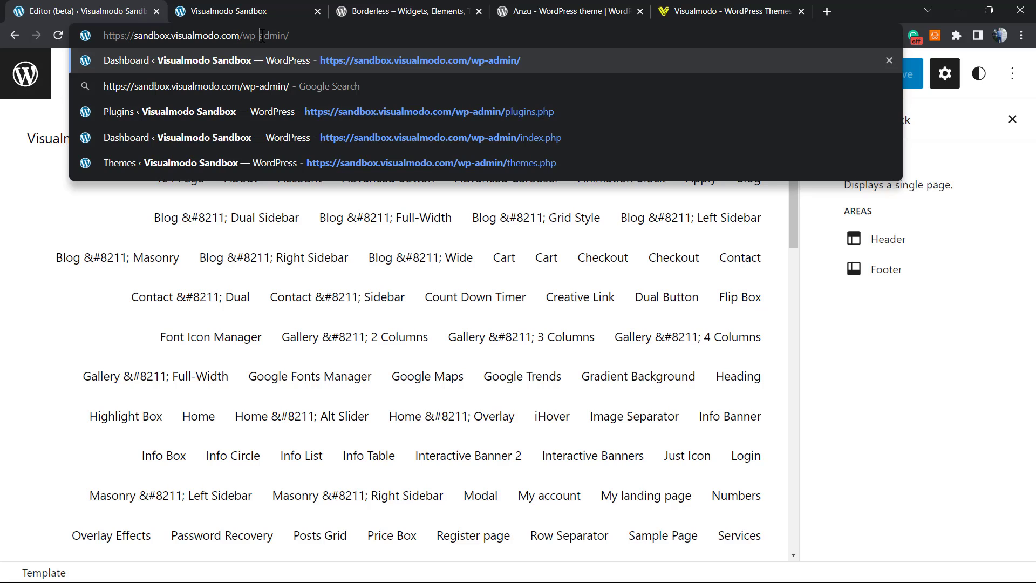
pyautogui.doubleClick(261, 35)
pyautogui.click(316, 34)
pyautogui.write('c')
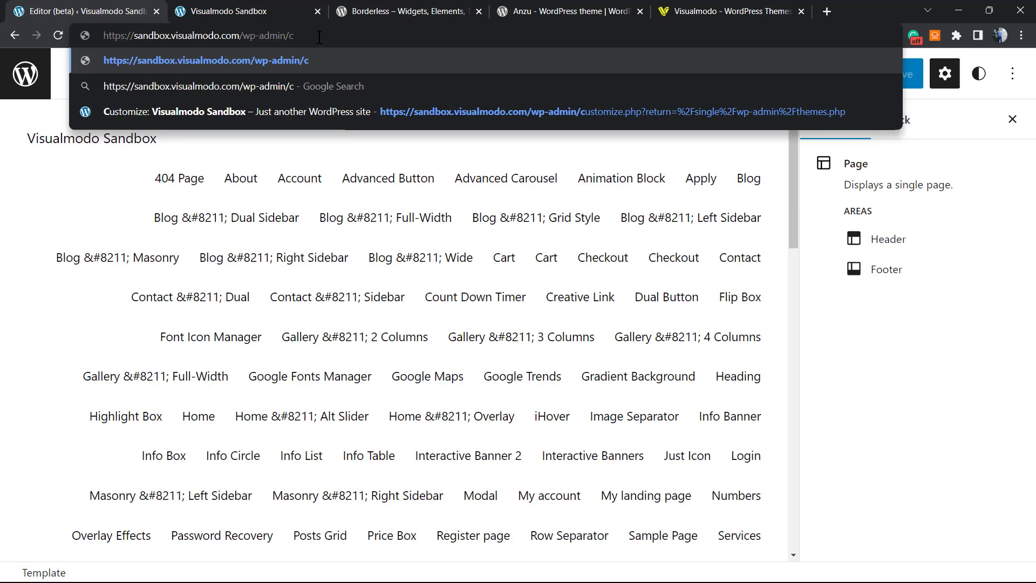
pyautogui.write('ustomize')
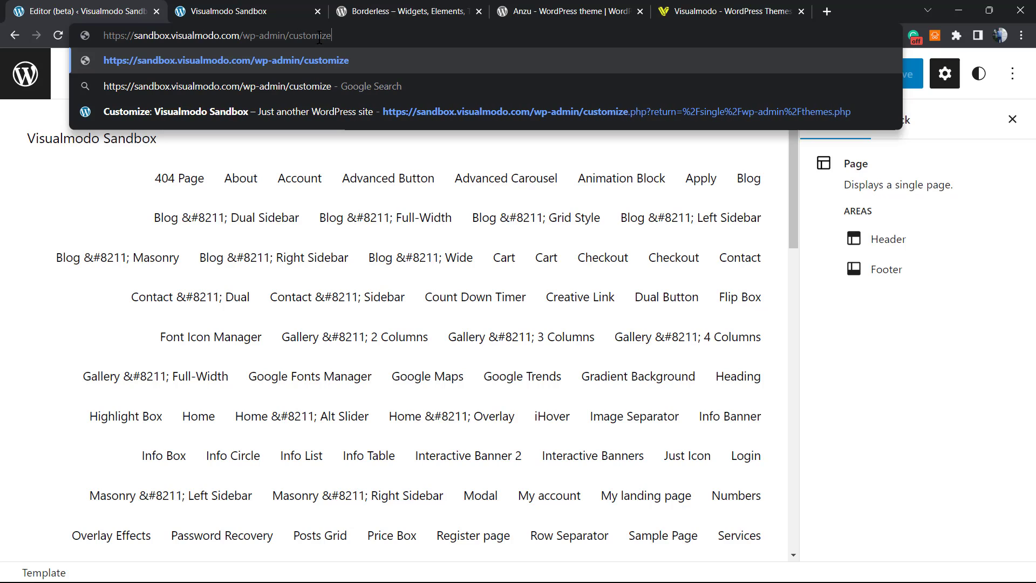
pyautogui.write('r.php')
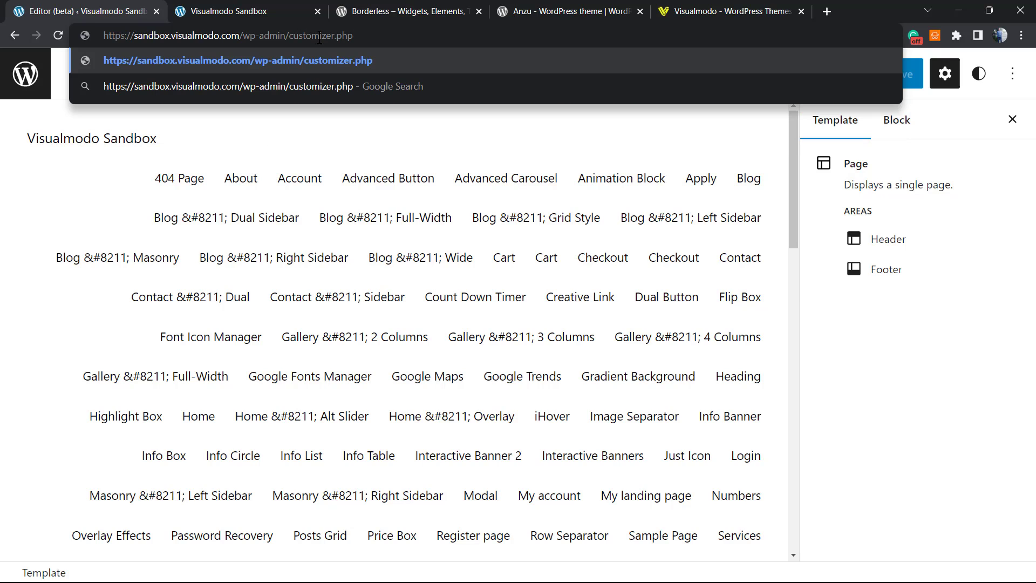
pyautogui.press('Return')
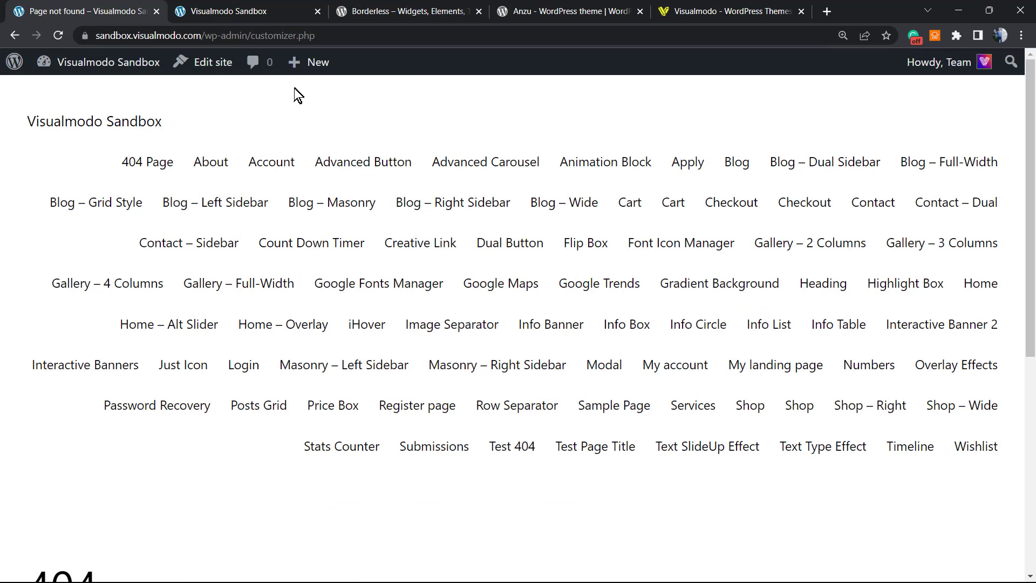
# - Correct the address to wp-admin/customize.php and load it to reach the Customizer
pyautogui.doubleClick(293, 37)
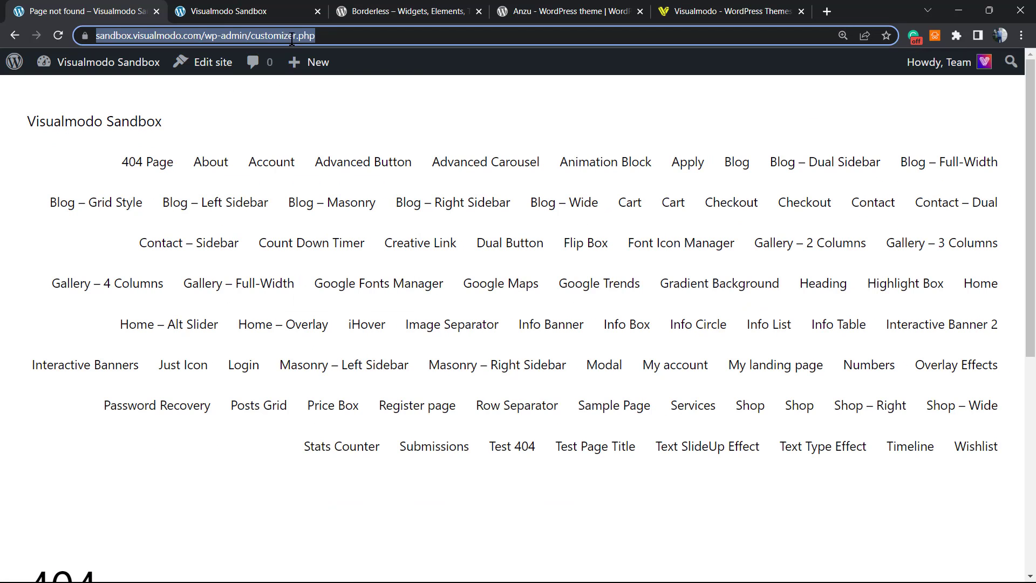
pyautogui.click(292, 38)
pyautogui.moveTo(311, 62)
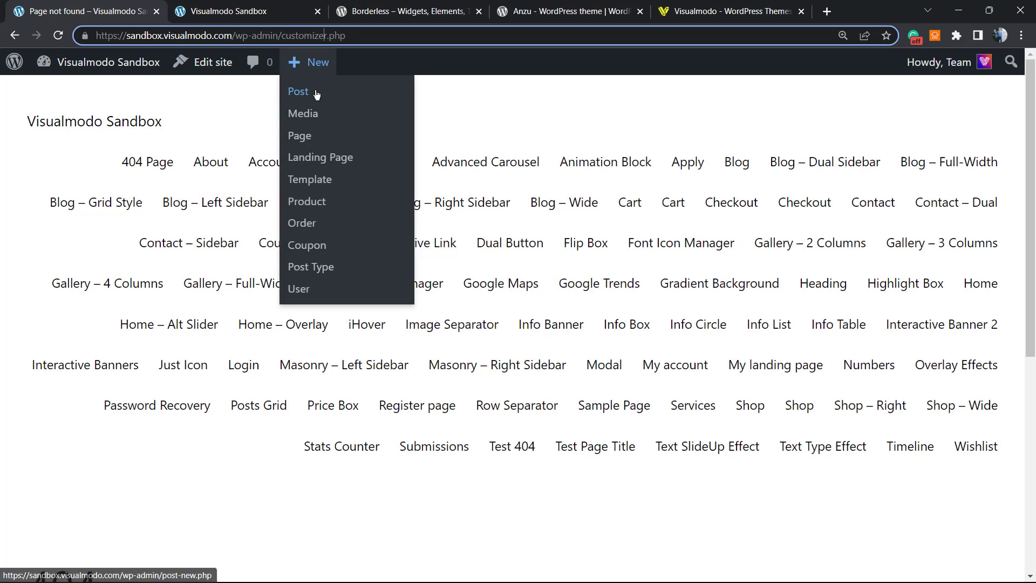
pyautogui.press('BackSpace')
pyautogui.press('Return')
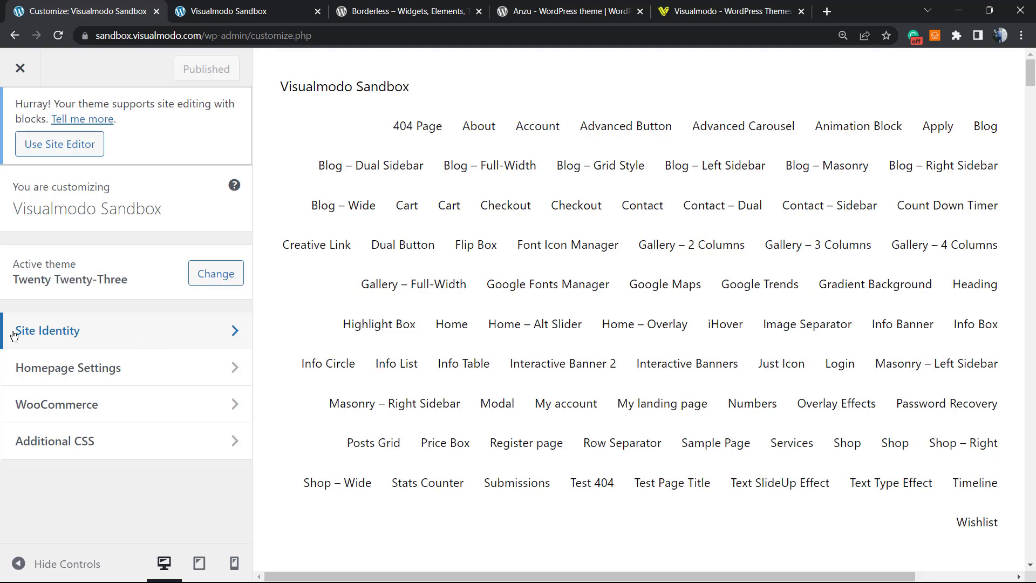
# - Under Site Identity, pick visualmodo-logo-mobile.png from the media library as the site icon
pyautogui.click(96, 335)
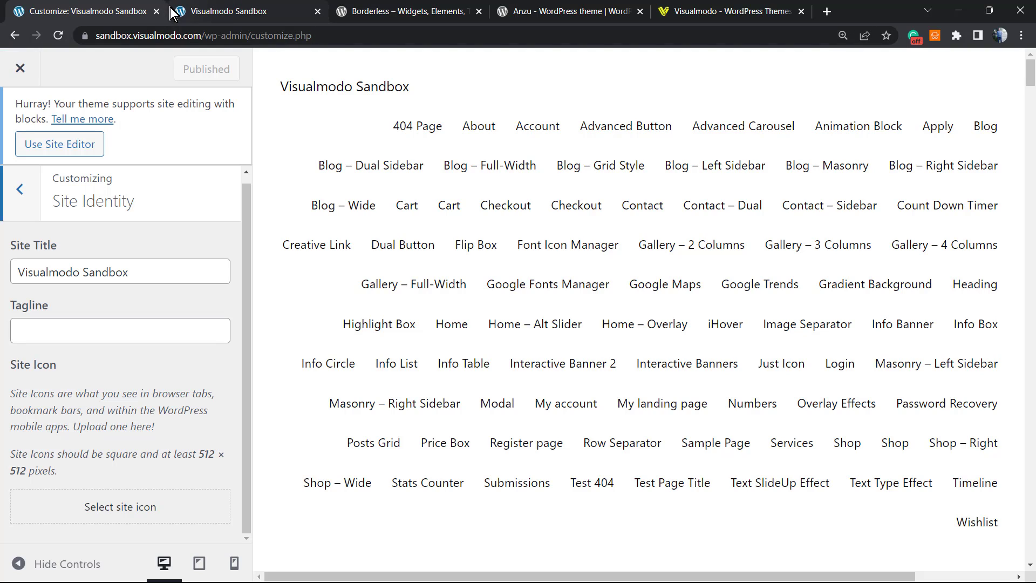
pyautogui.click(135, 512)
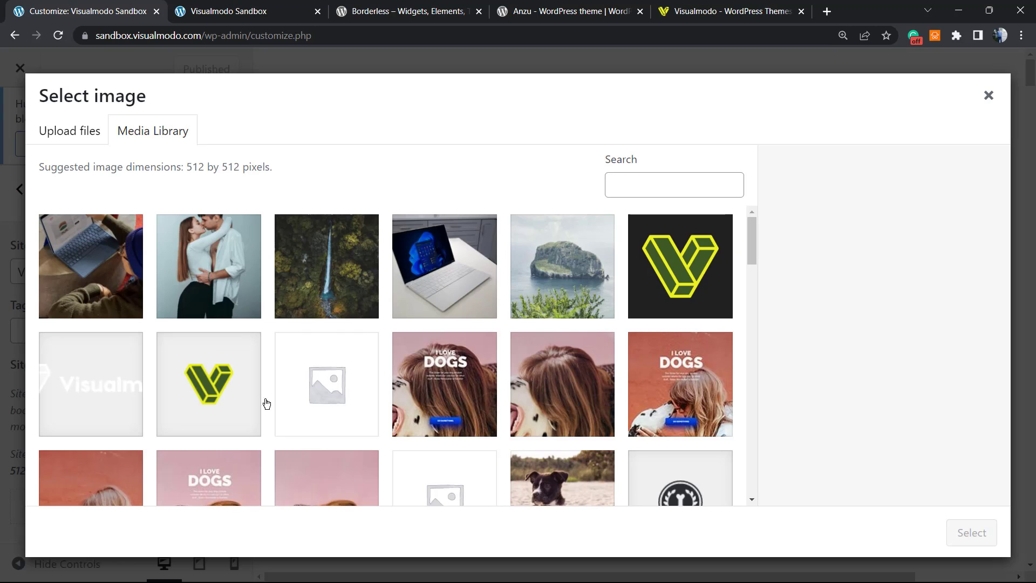
pyautogui.click(200, 403)
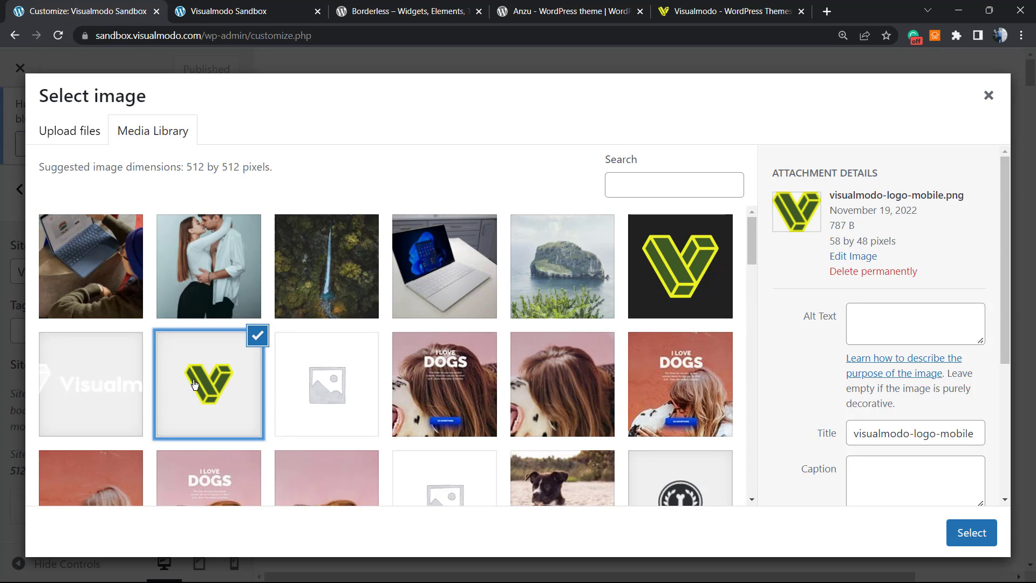
pyautogui.scroll(-2, 290, 391)
pyautogui.scroll(2, 290, 391)
pyautogui.scroll(-8, 289, 386)
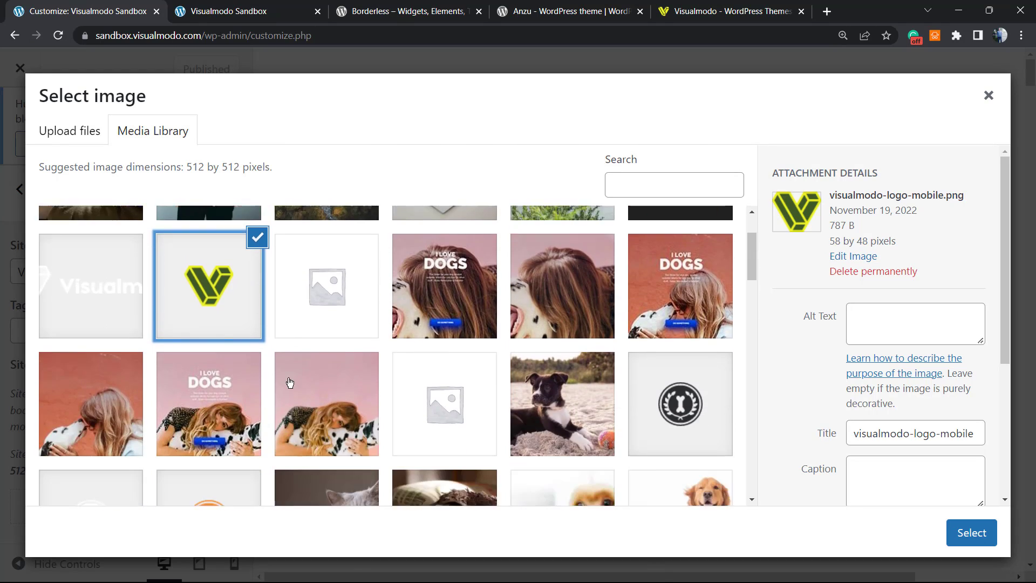
pyautogui.scroll(4, 286, 381)
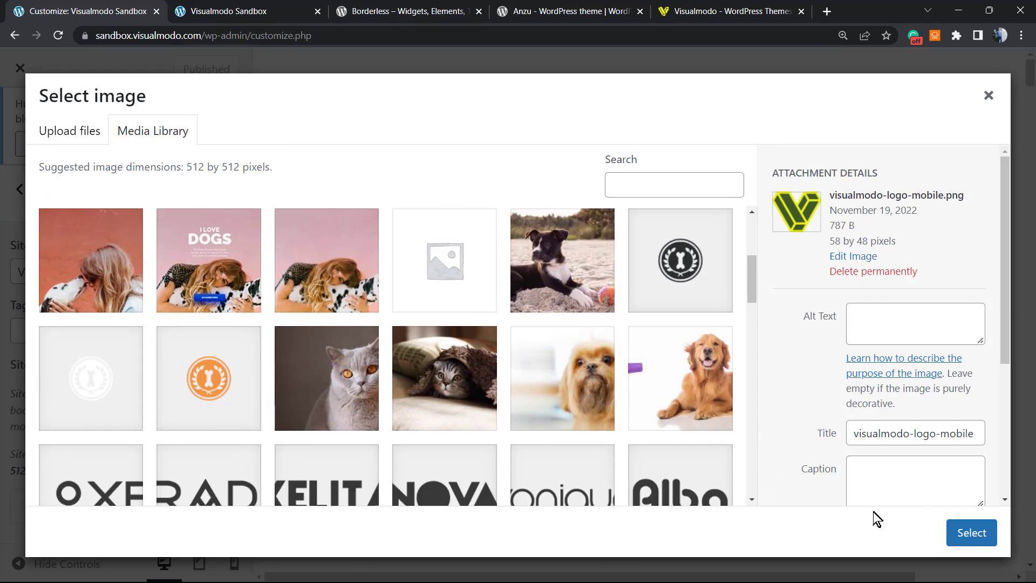
pyautogui.click(971, 533)
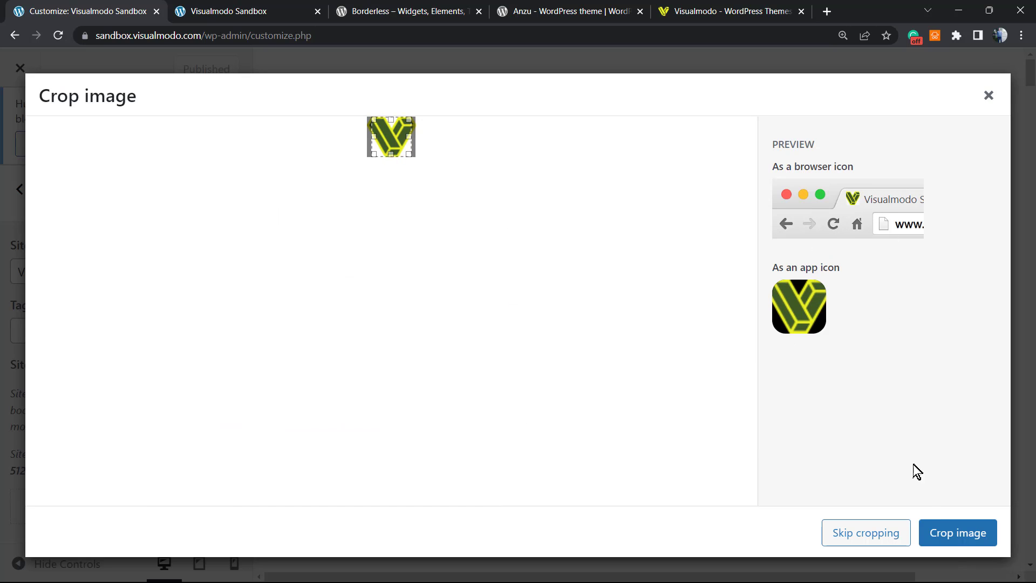
# - Crop and publish the Visualmodo logo site icon, then scroll the front page to check it
pyautogui.click(930, 535)
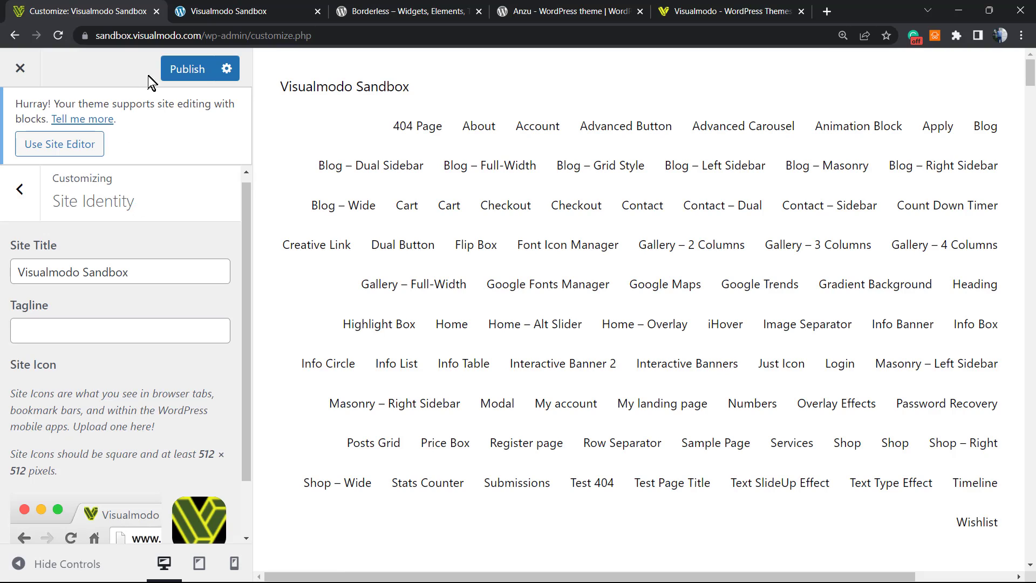
pyautogui.click(181, 71)
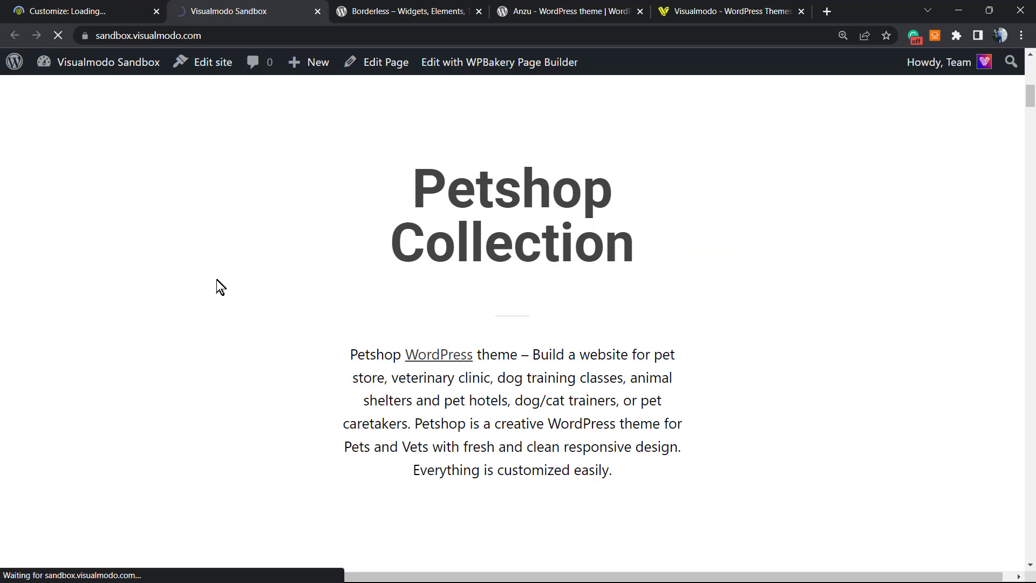
pyautogui.scroll(-7, 310, 324)
pyautogui.scroll(6, 303, 303)
pyautogui.scroll(-4, 300, 304)
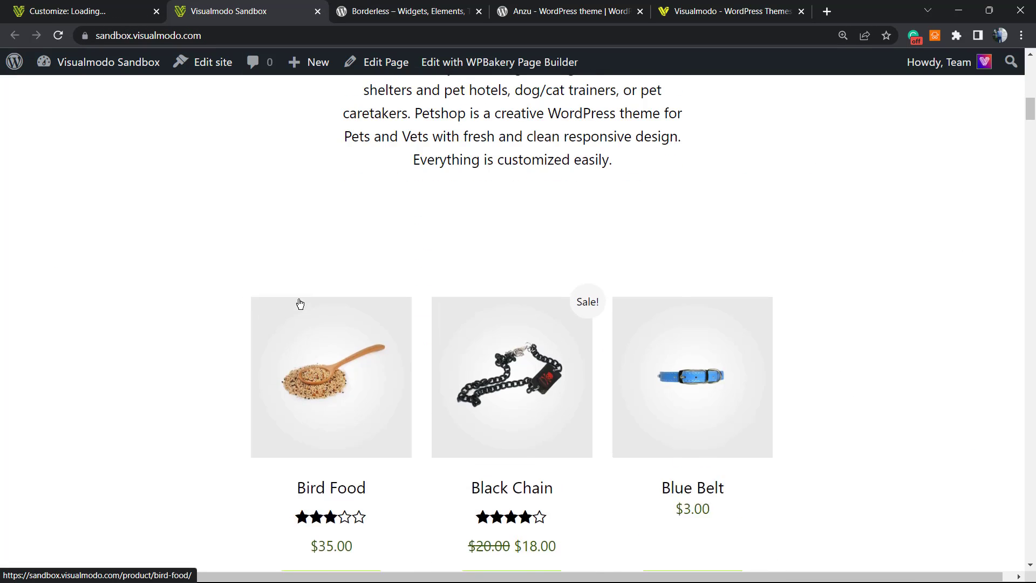
pyautogui.scroll(4, 300, 304)
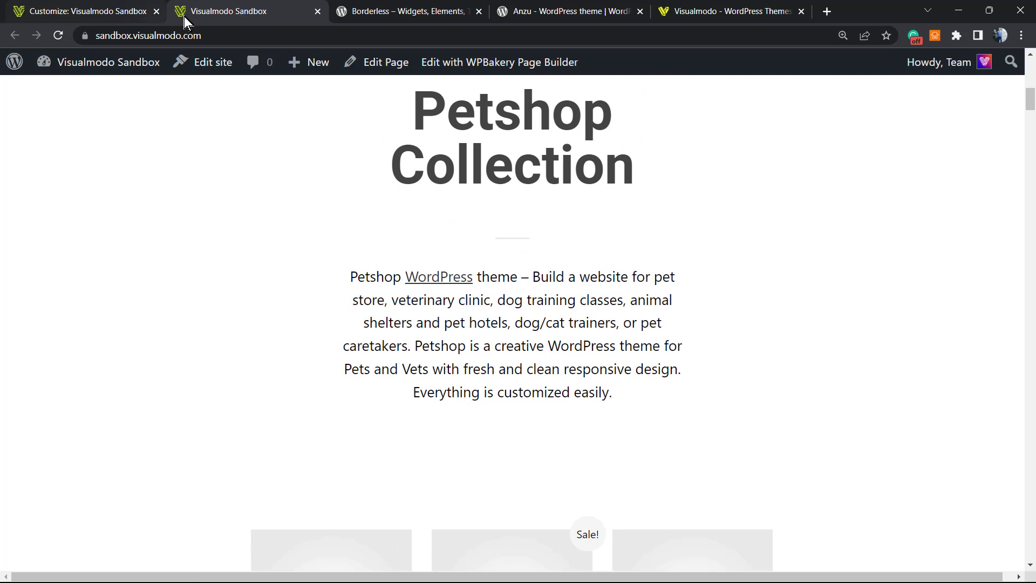
# - Remove the site icon under Site Identity and close the Customizer, prompting the unsaved-changes warning
pyautogui.click(69, 11)
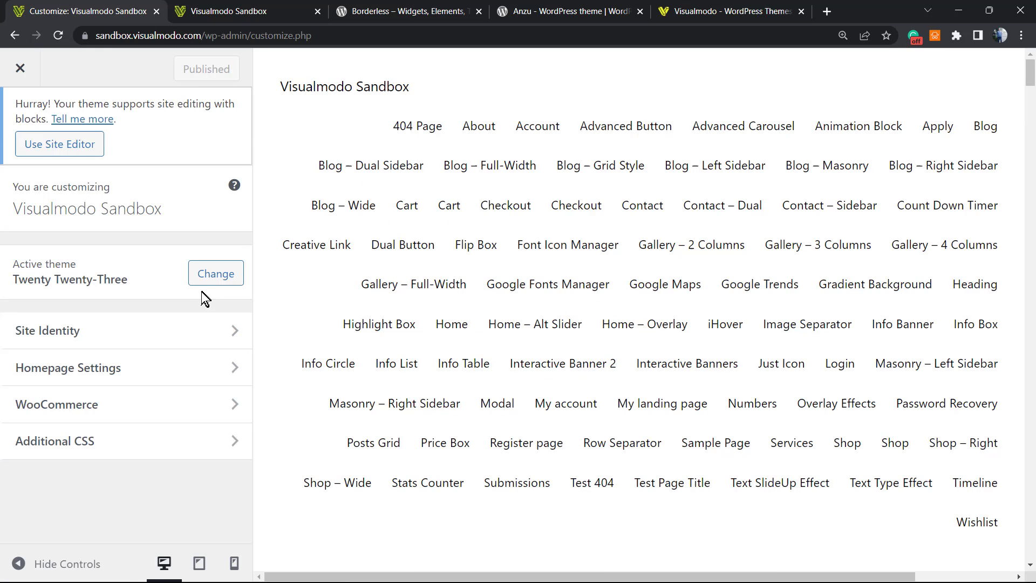
pyautogui.click(95, 331)
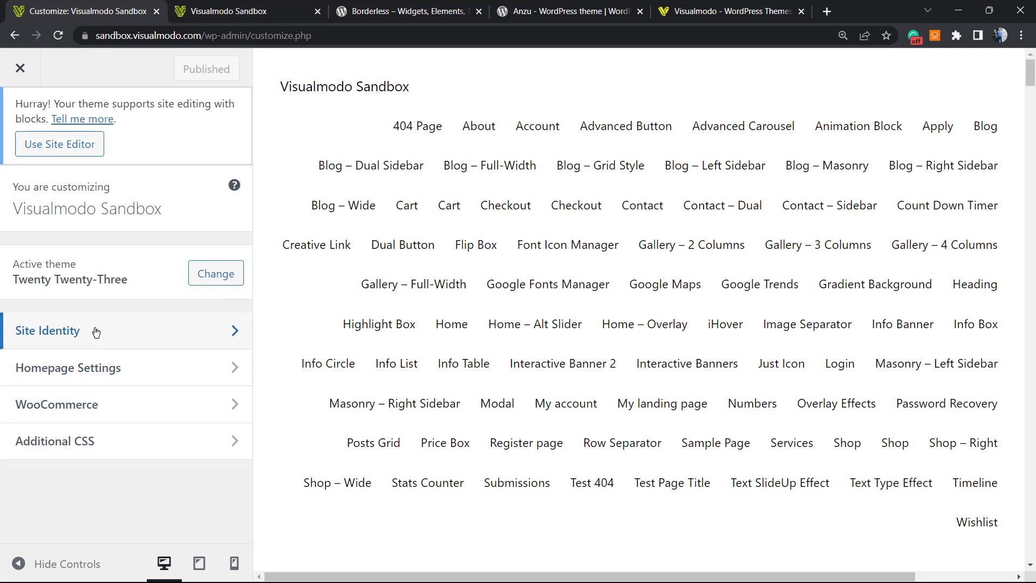
pyautogui.scroll(-1, 135, 410)
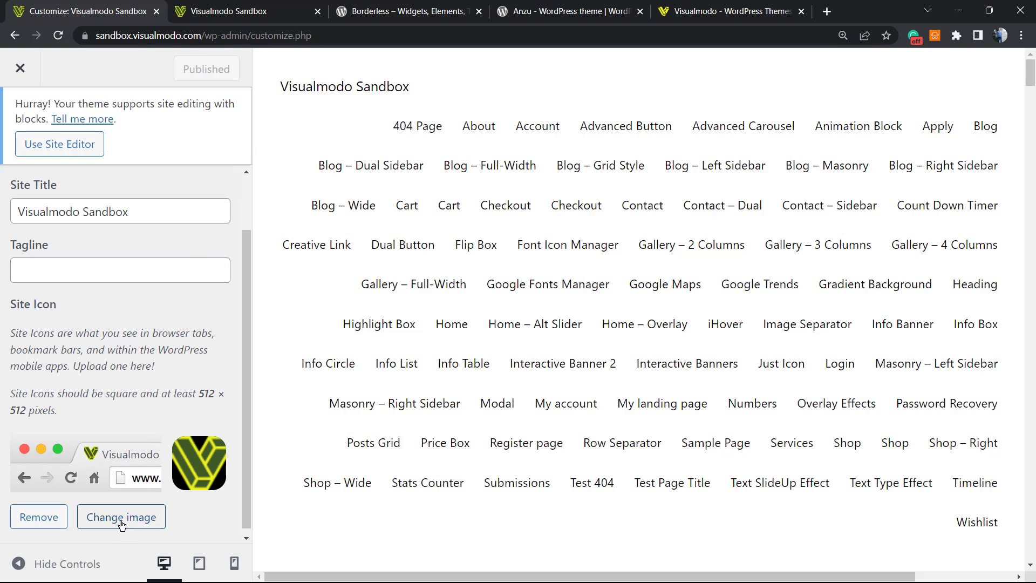
pyautogui.click(43, 521)
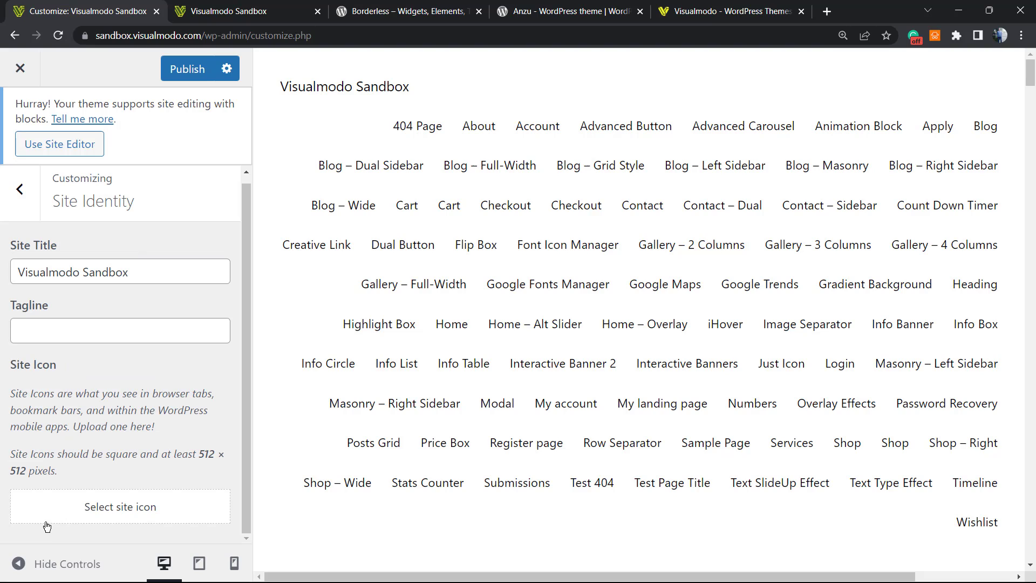
pyautogui.click(20, 67)
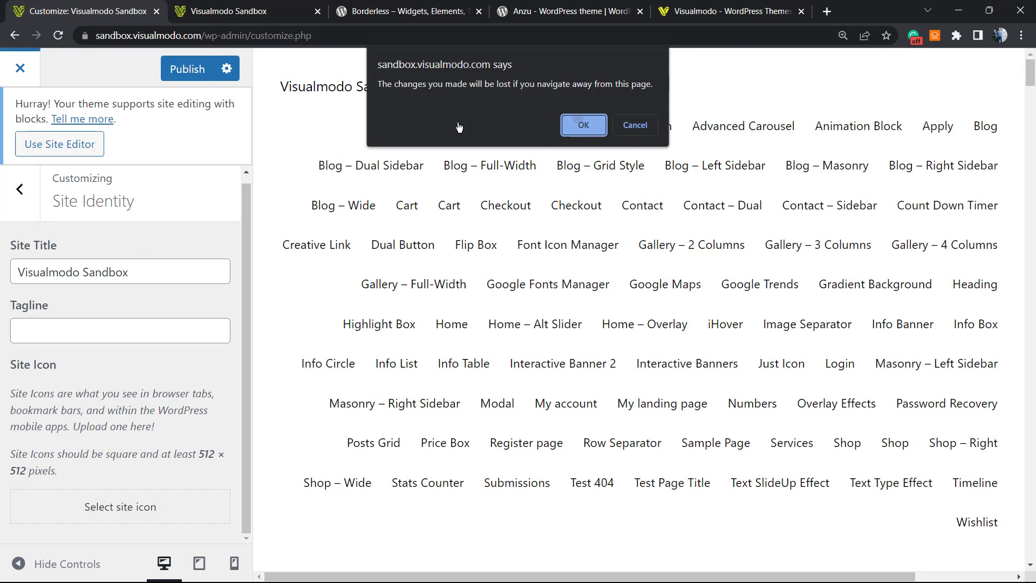
# - Discard the unsaved icon removal and go to the site's admin dashboard
pyautogui.click(582, 125)
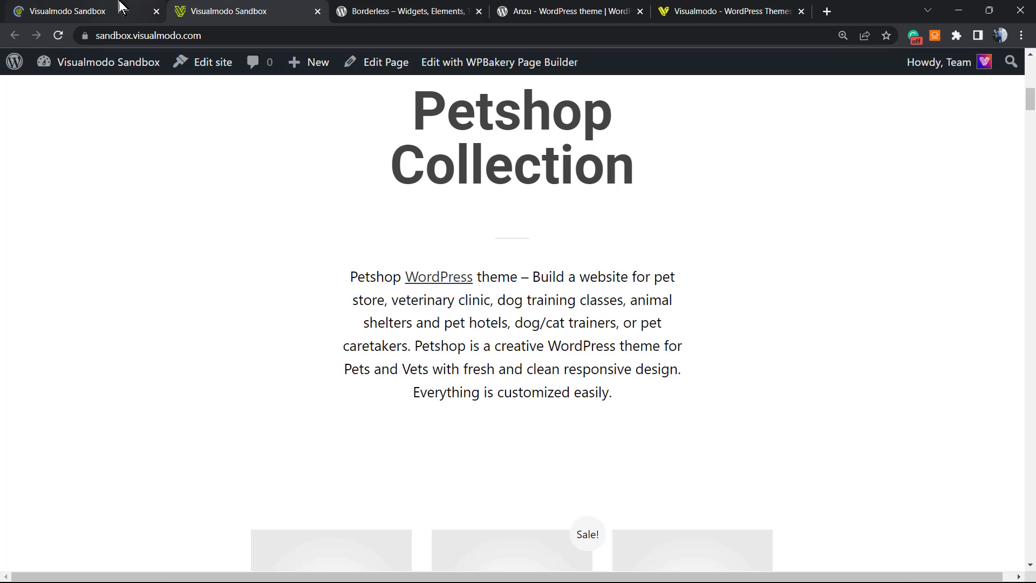
pyautogui.click(121, 7)
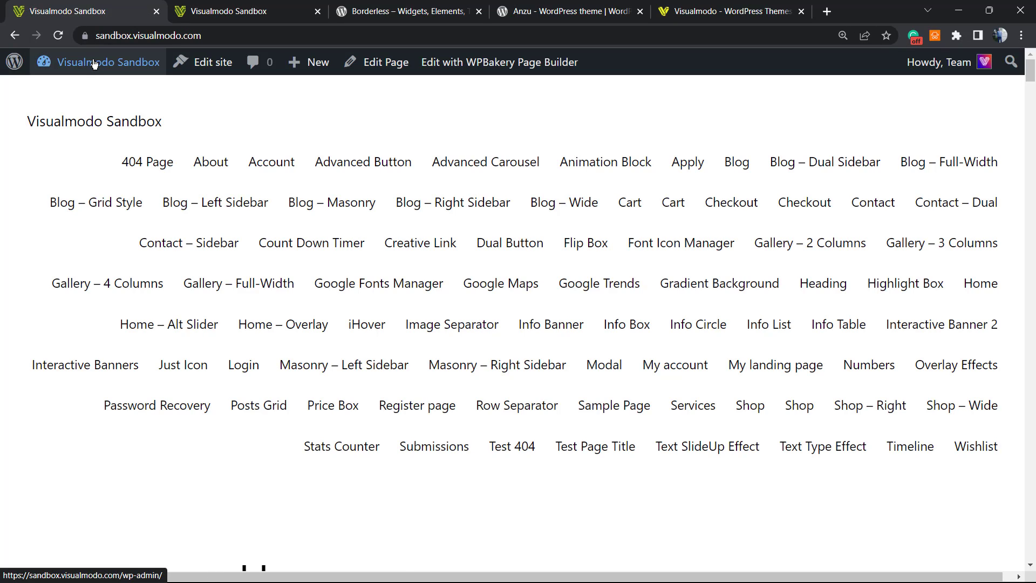
pyautogui.moveTo(90, 67)
pyautogui.click(54, 113)
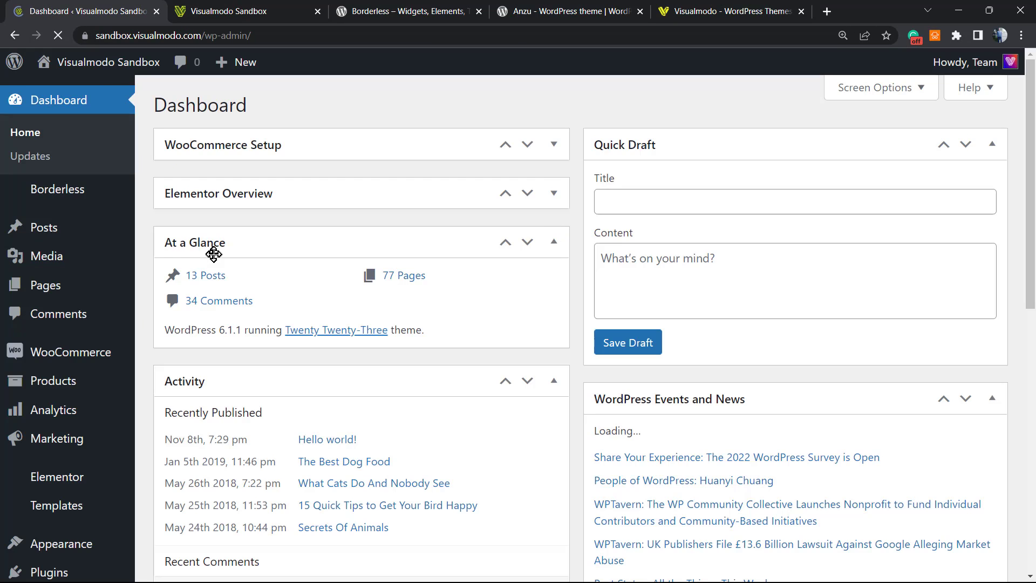
# - Activate the Anzu theme from Appearance > Themes and look over its welcome page
pyautogui.scroll(-2, 72, 380)
pyautogui.moveTo(112, 413)
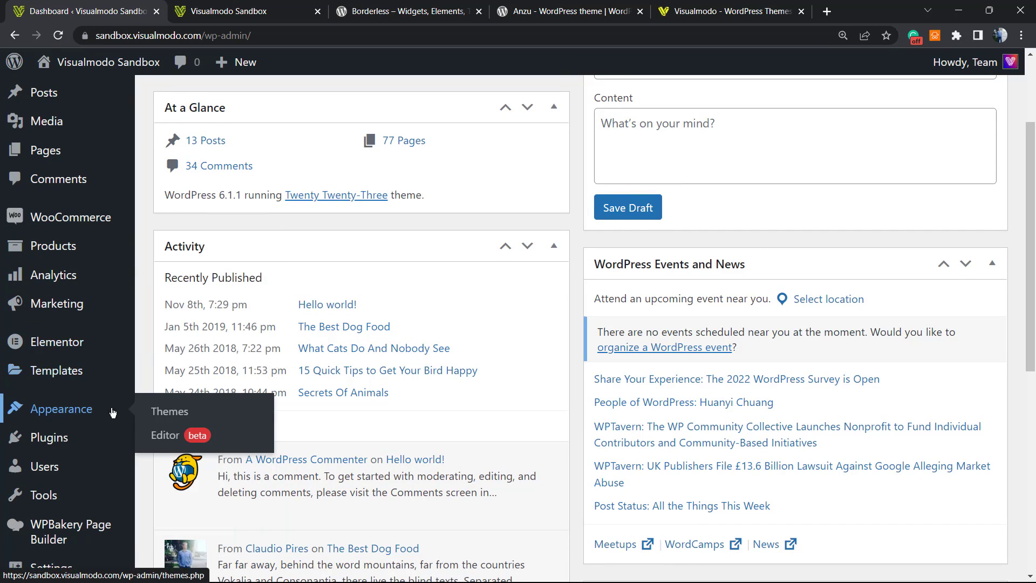
pyautogui.click(180, 413)
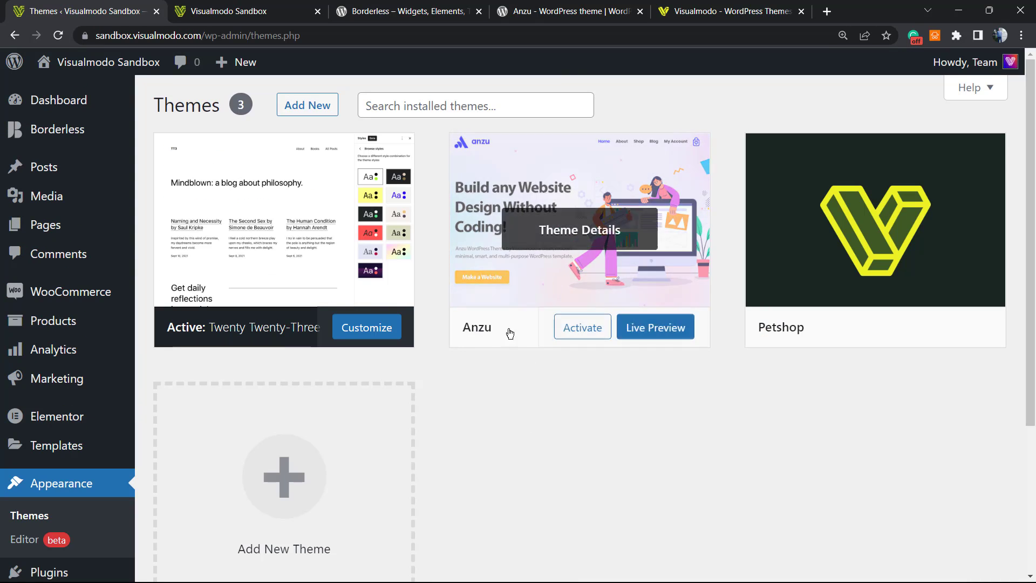
pyautogui.click(587, 328)
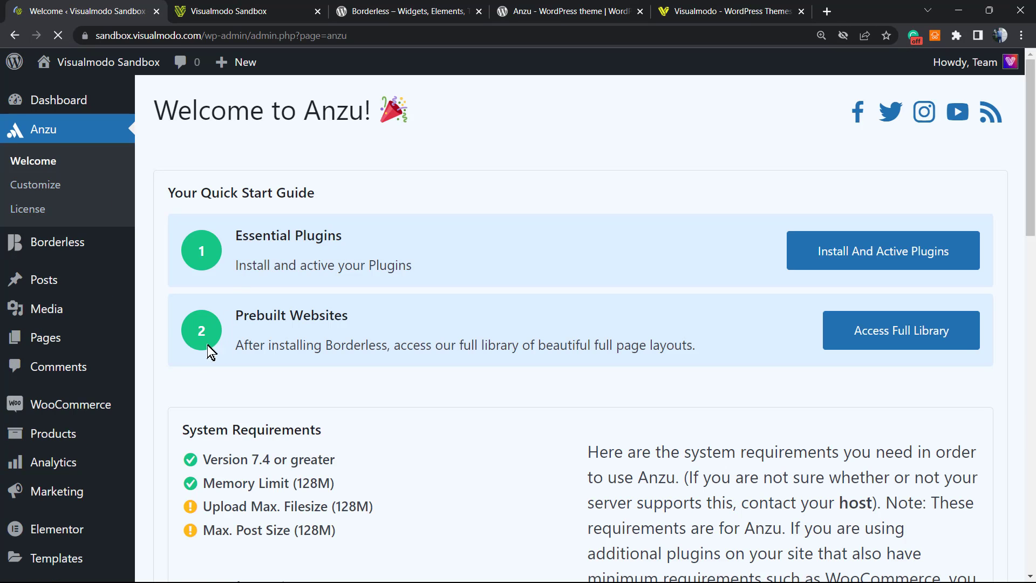
pyautogui.scroll(-2, 207, 344)
pyautogui.scroll(2, 184, 351)
pyautogui.scroll(-2, 81, 378)
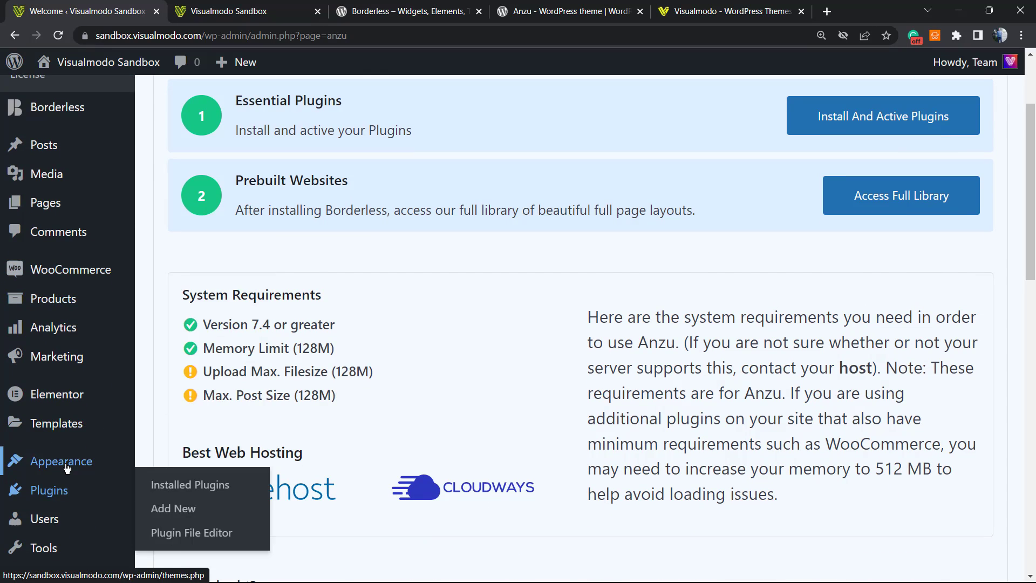
pyautogui.moveTo(67, 467)
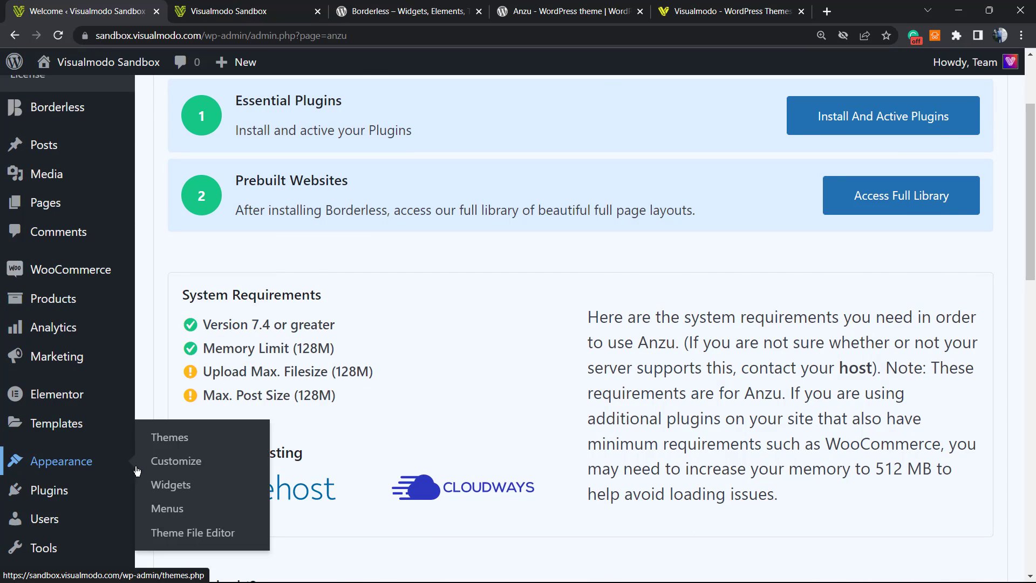
# - In the Anzu Customizer, confirm Site Identity still shows the Visualmodo V icon, then exit
pyautogui.click(186, 461)
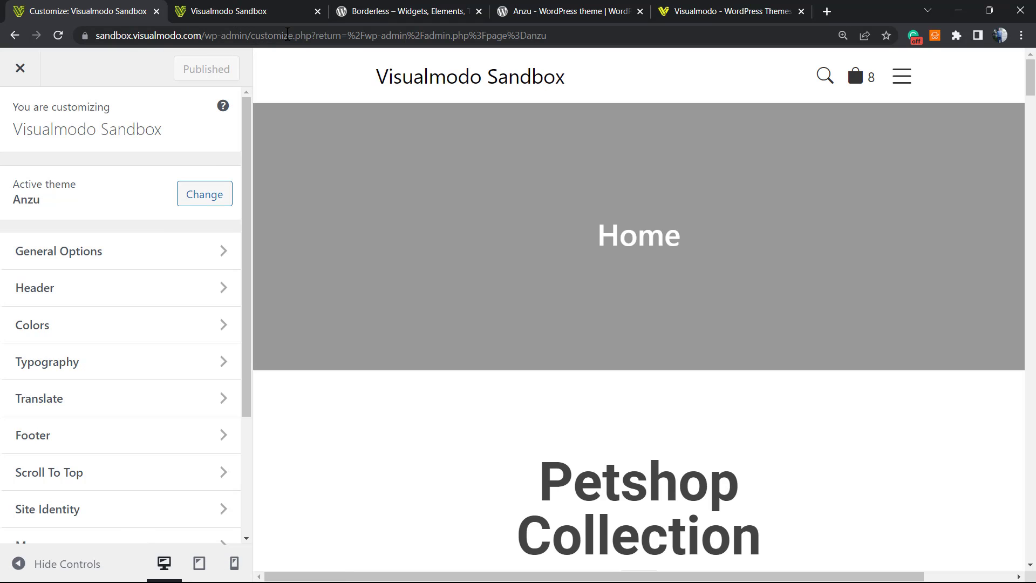
pyautogui.scroll(-3, 115, 384)
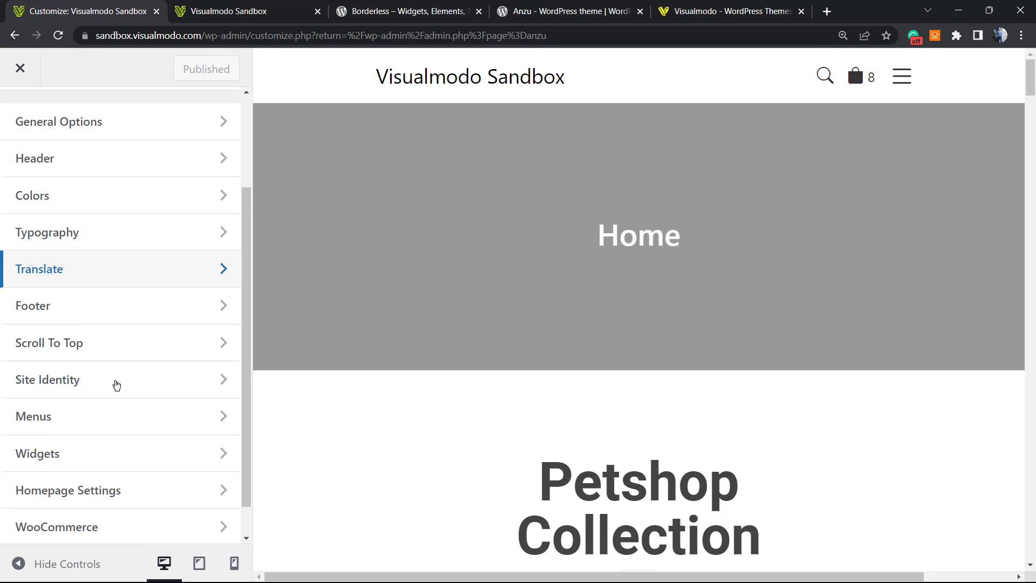
pyautogui.scroll(3, 115, 384)
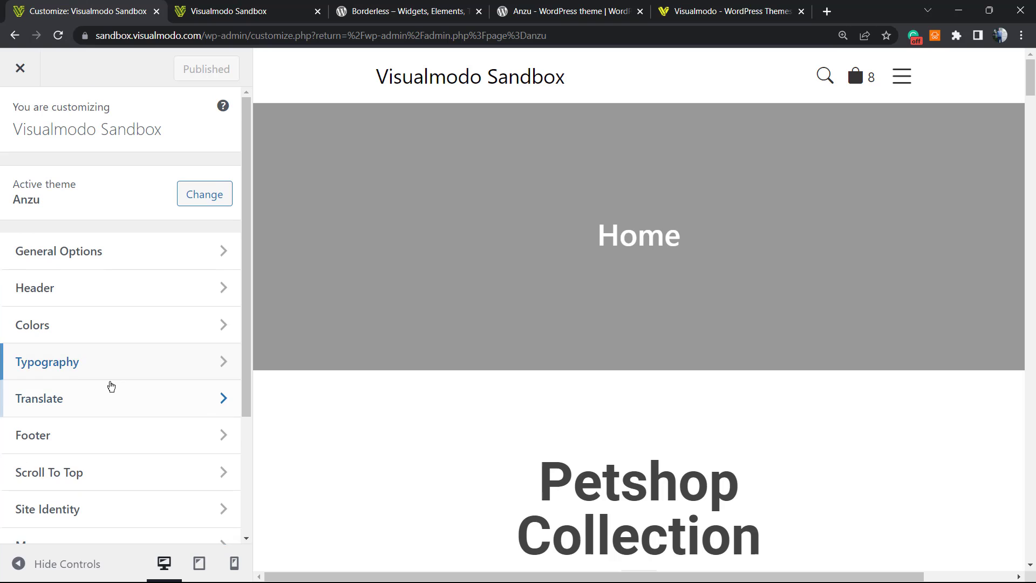
pyautogui.scroll(-3, 122, 274)
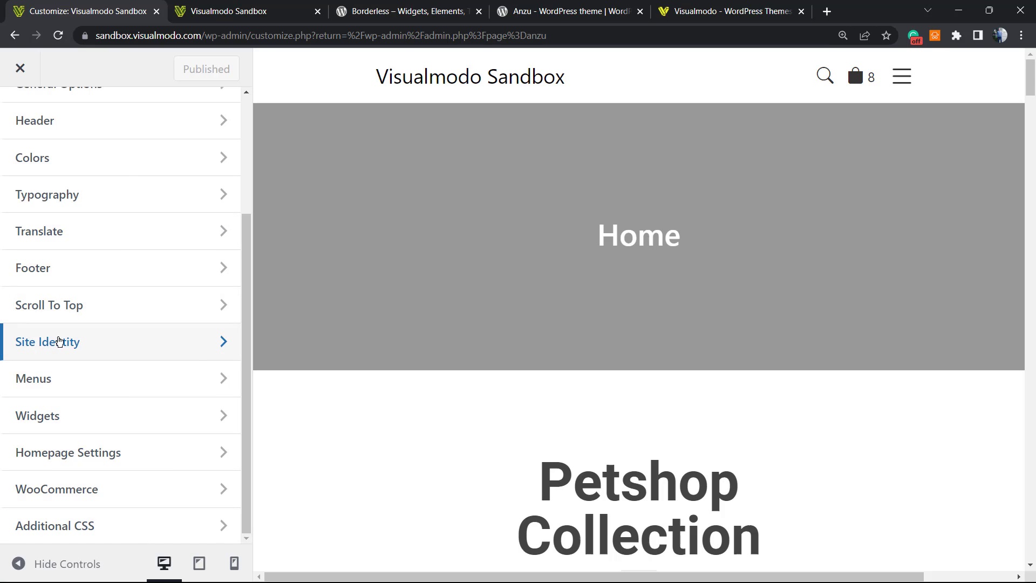
pyautogui.click(59, 341)
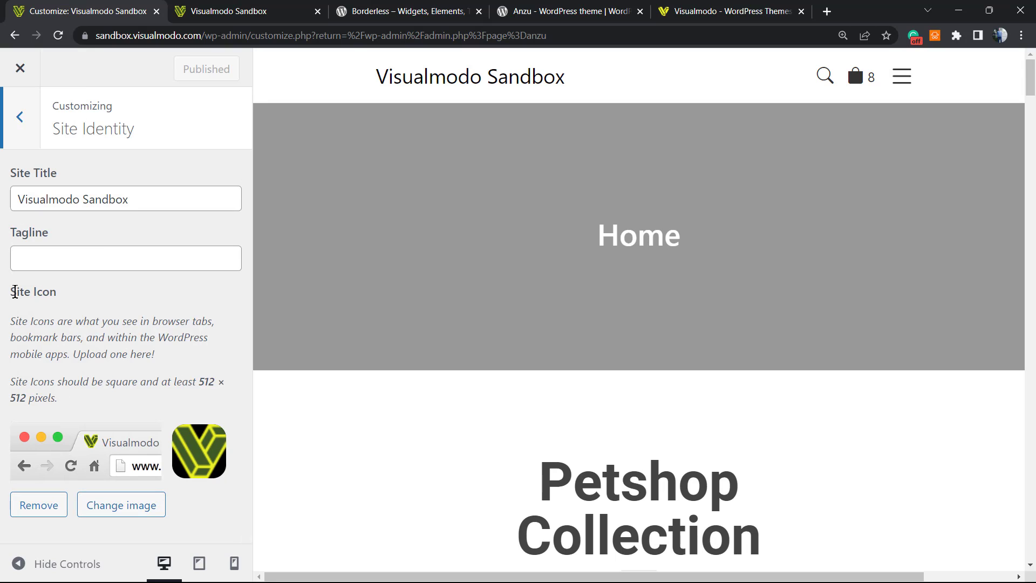
pyautogui.tripleClick(16, 293)
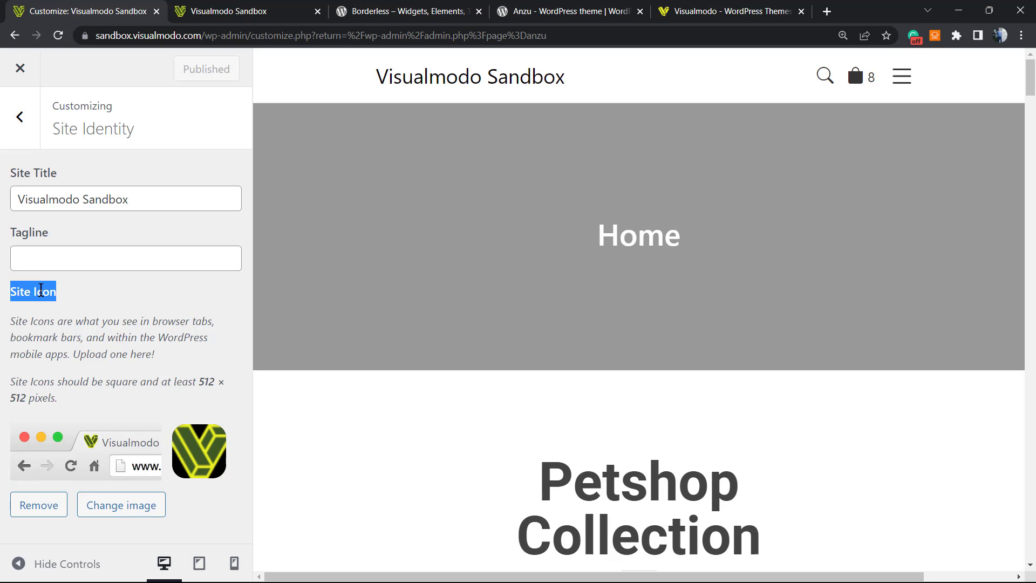
pyautogui.click(20, 68)
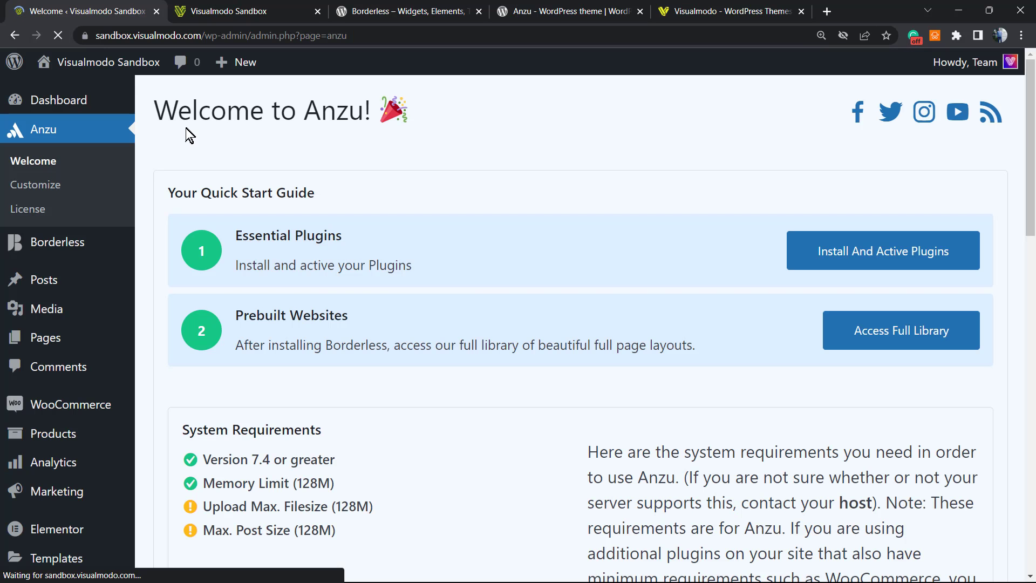
# - Open the Add New Plugins page from the Plugins menu
pyautogui.scroll(-3, 315, 274)
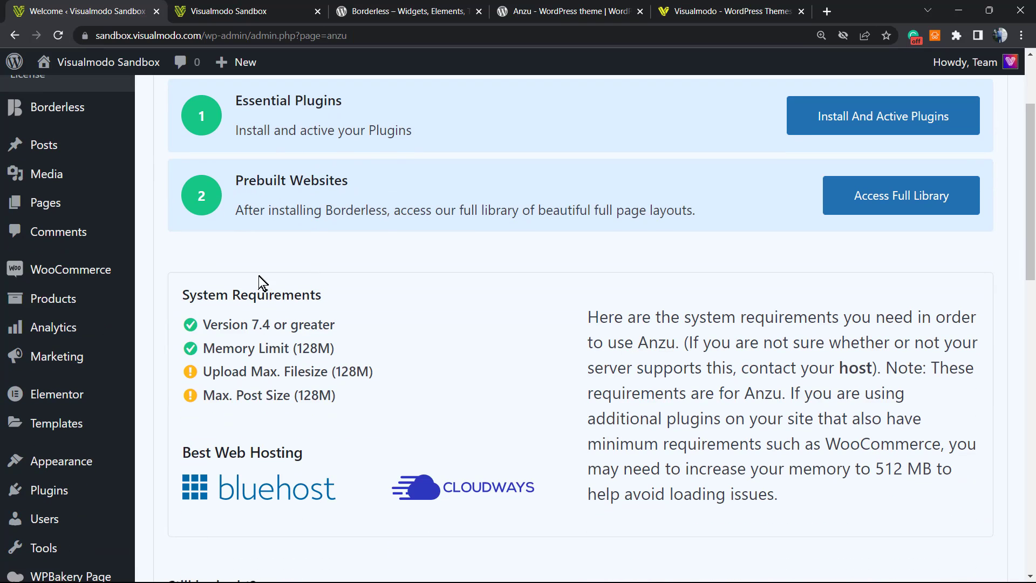
pyautogui.moveTo(39, 309)
pyautogui.scroll(3, 368, 303)
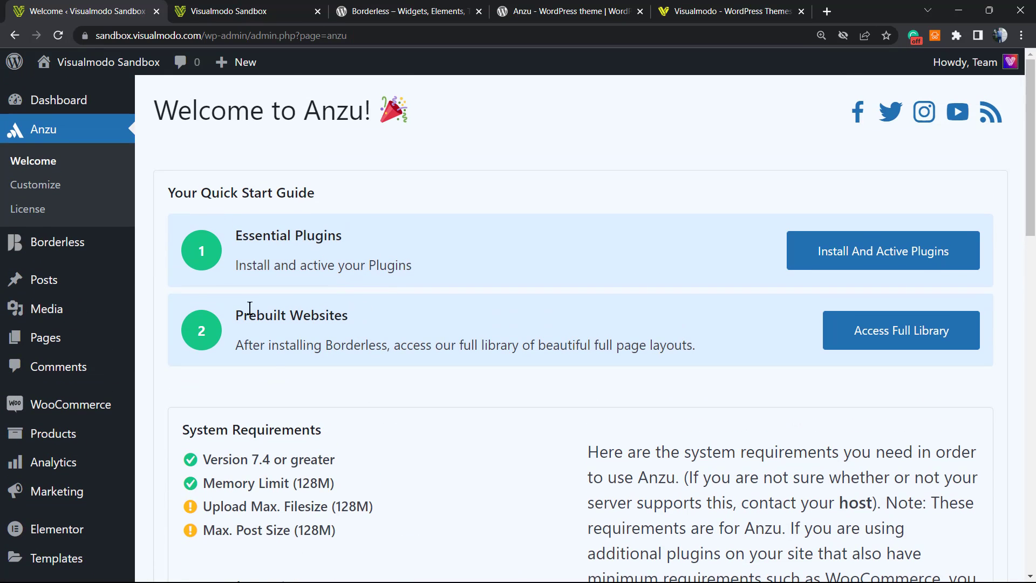
pyautogui.scroll(-5, 64, 329)
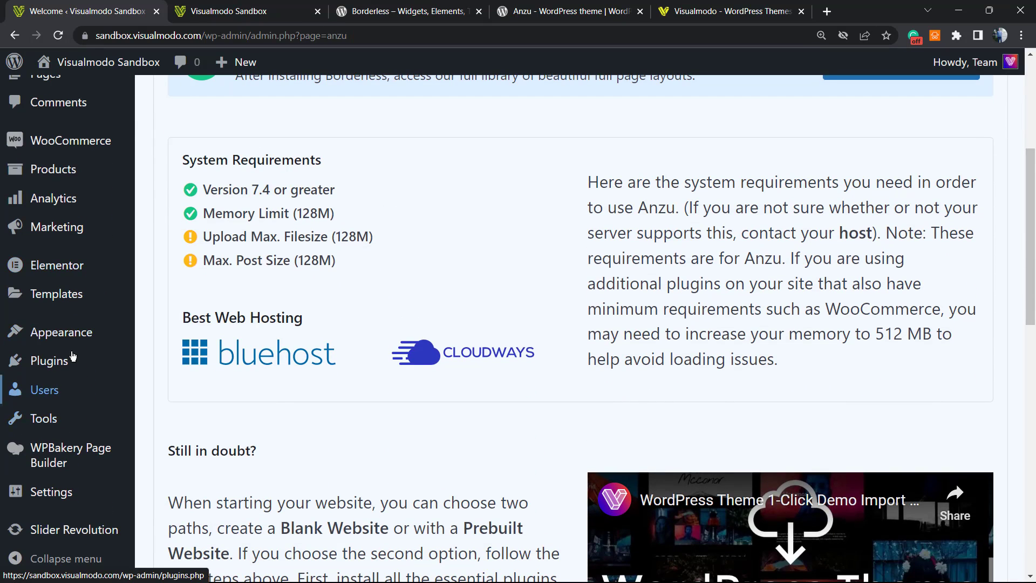
pyautogui.moveTo(64, 363)
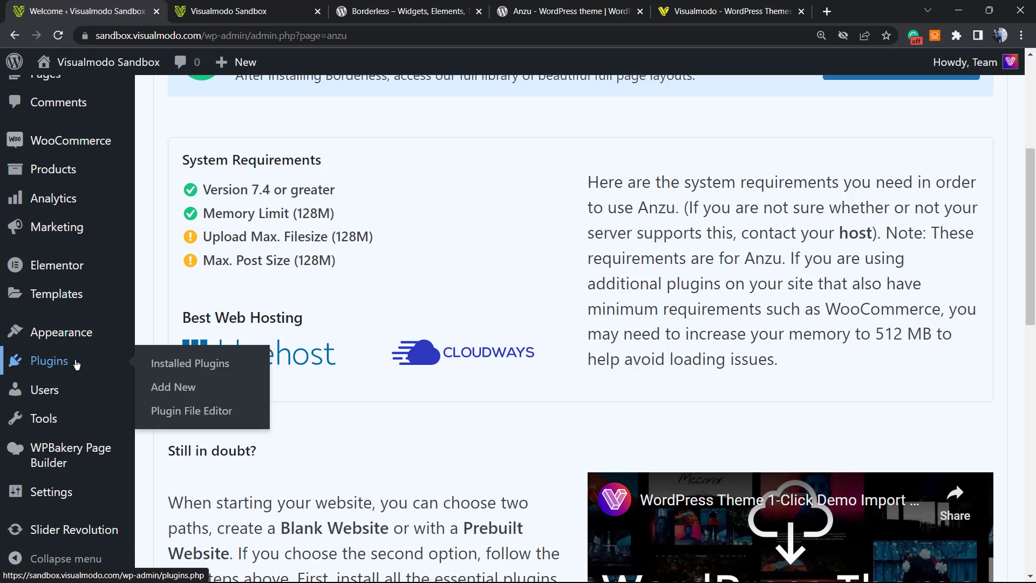
pyautogui.click(188, 392)
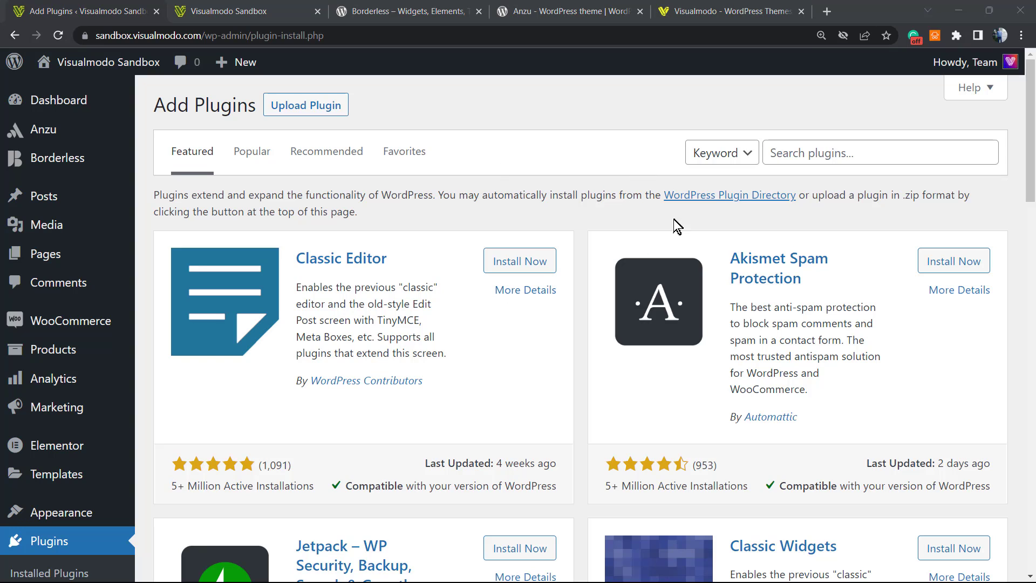
# - Search for 'Heroic Favicon Generator', install it, and activate it
pyautogui.click(857, 157)
pyautogui.write('Heroic Favicon Generator')
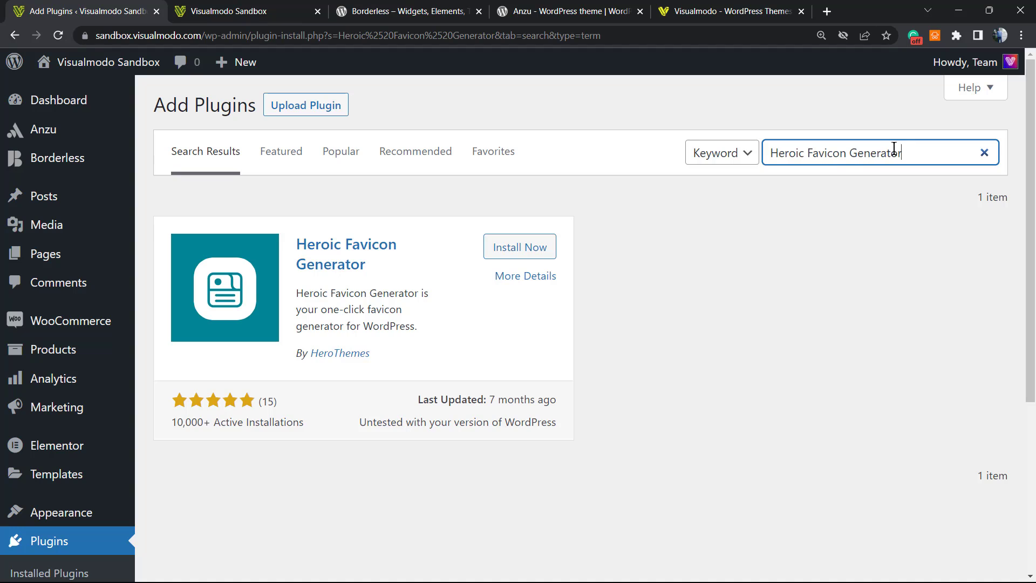
pyautogui.moveTo(415, 257); pyautogui.dragTo(297, 244)
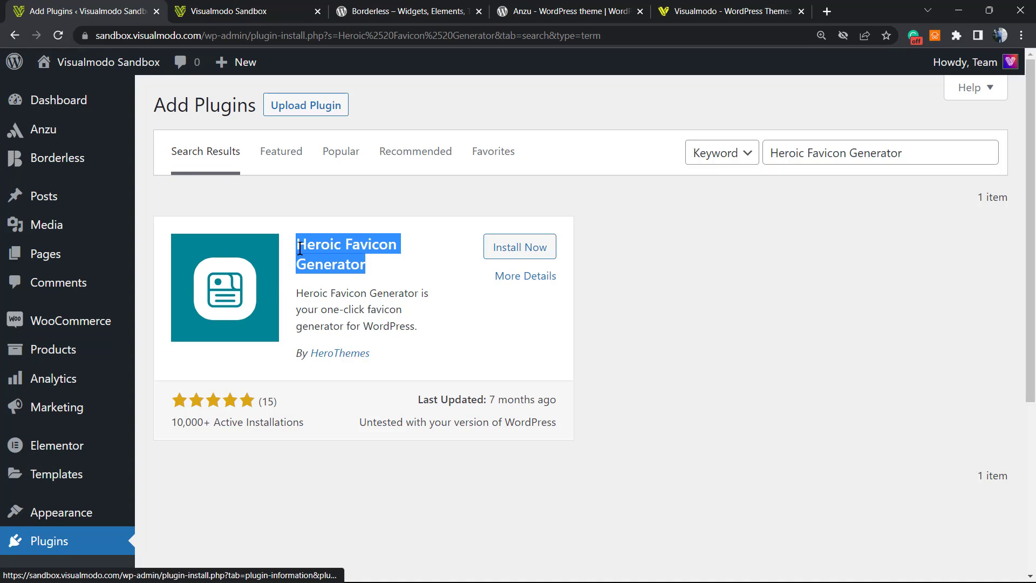
pyautogui.click(402, 266)
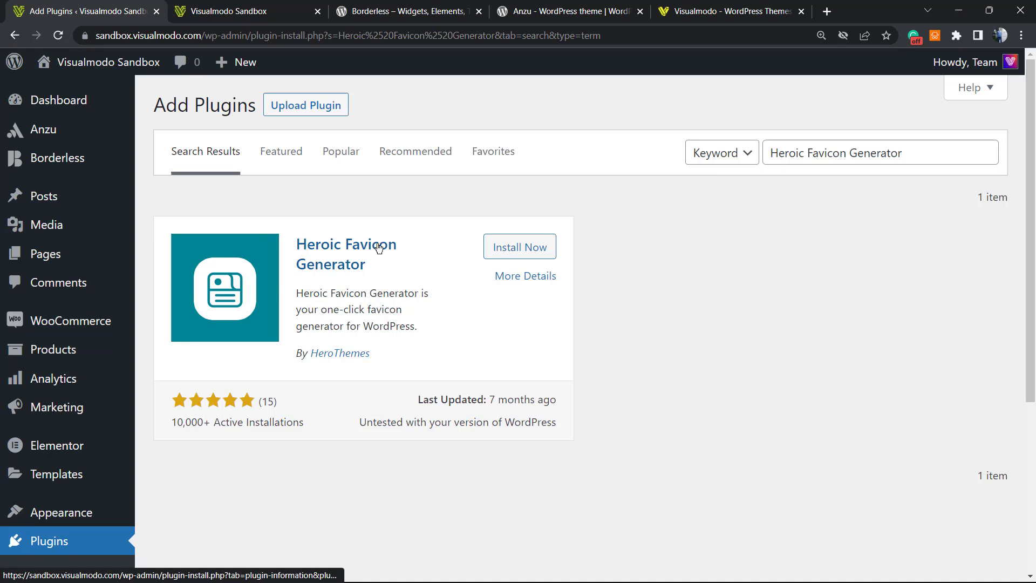
pyautogui.click(506, 248)
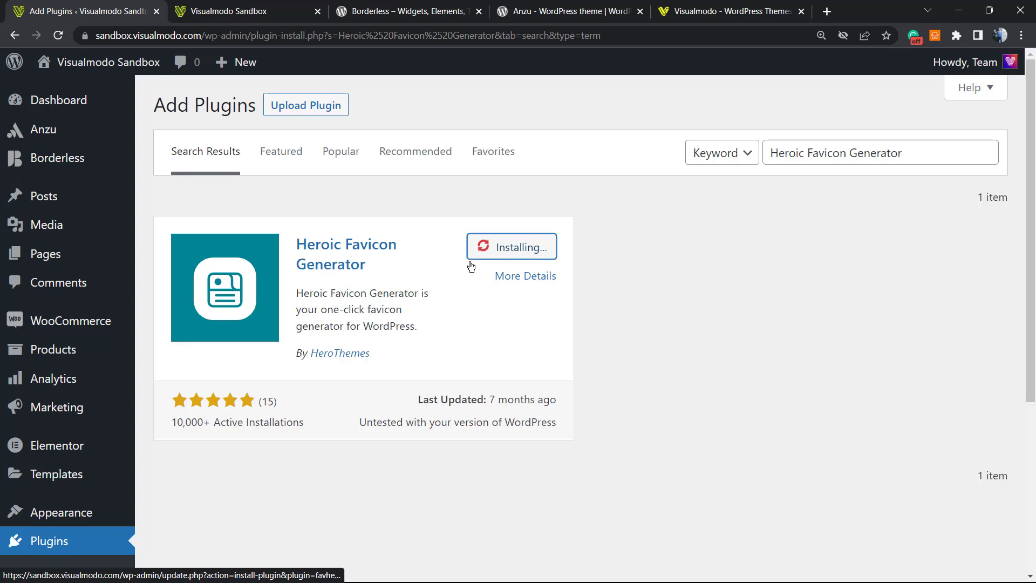
pyautogui.moveTo(406, 348); pyautogui.dragTo(297, 354)
pyautogui.click(393, 359)
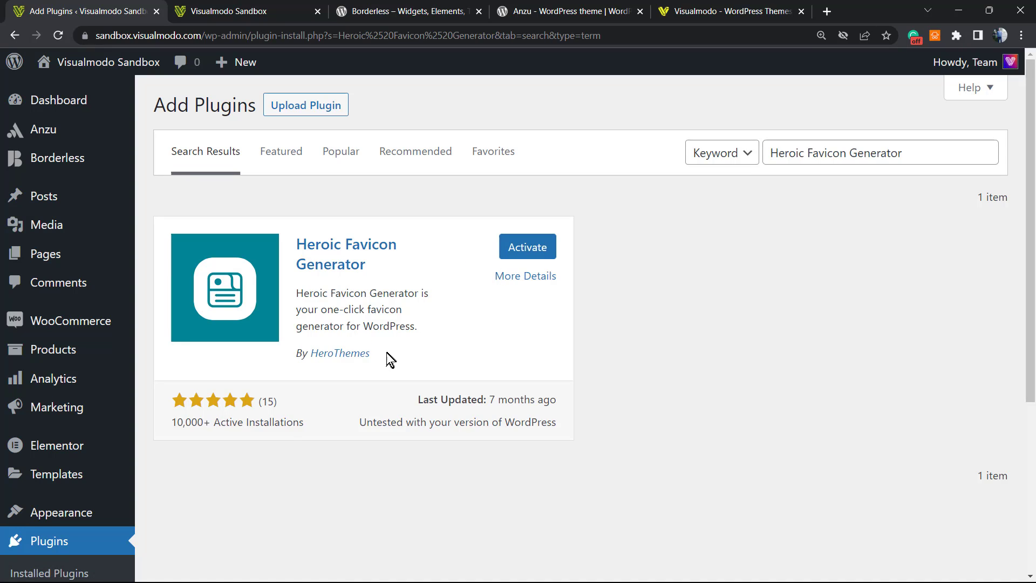
pyautogui.click(522, 254)
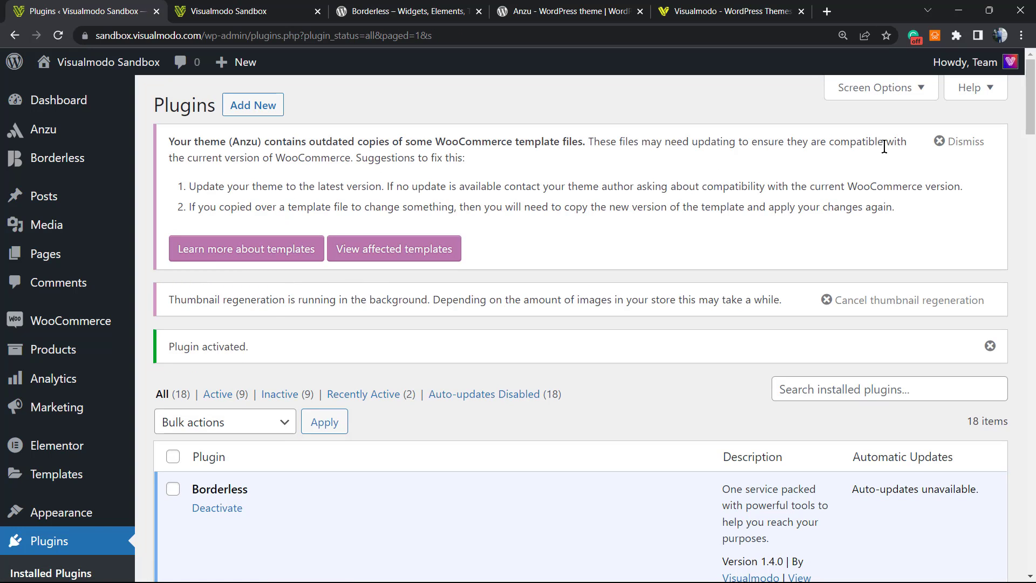
# - Dismiss the outdated WooCommerce template files notice and find the installed Heroic Favicon Generator entry
pyautogui.click(950, 144)
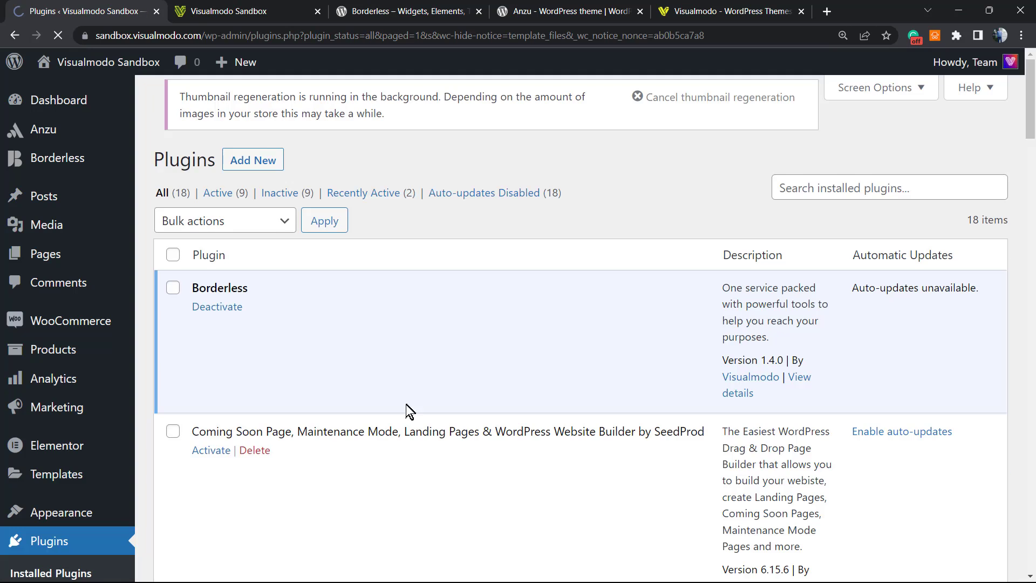
pyautogui.scroll(-10, 319, 402)
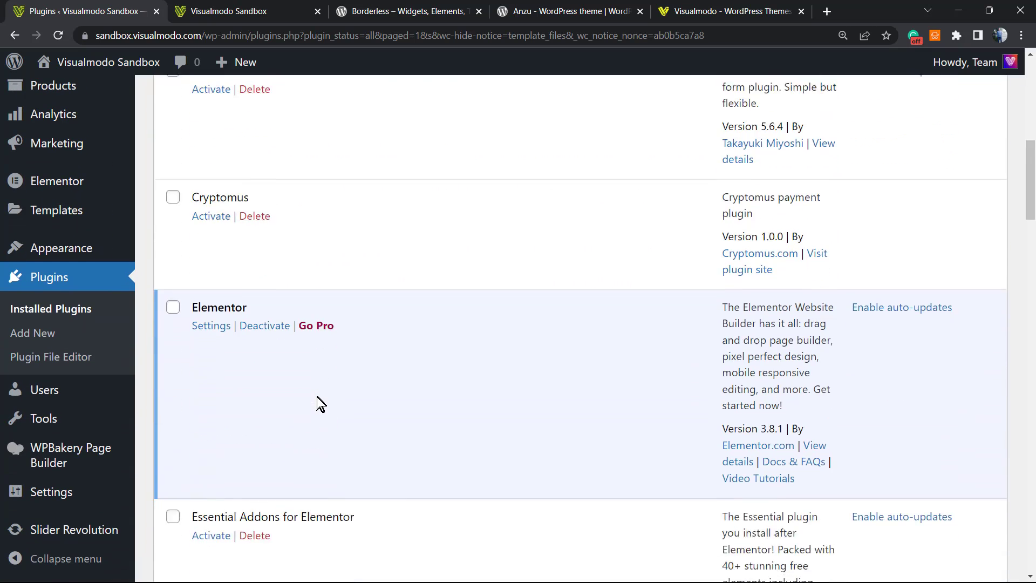
pyautogui.scroll(-5, 321, 405)
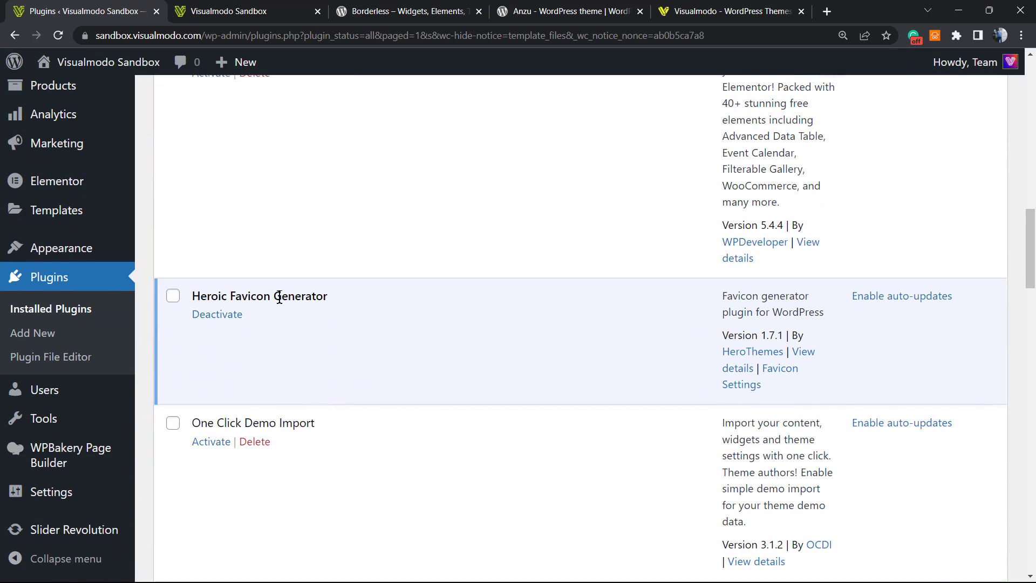
pyautogui.tripleClick(279, 298)
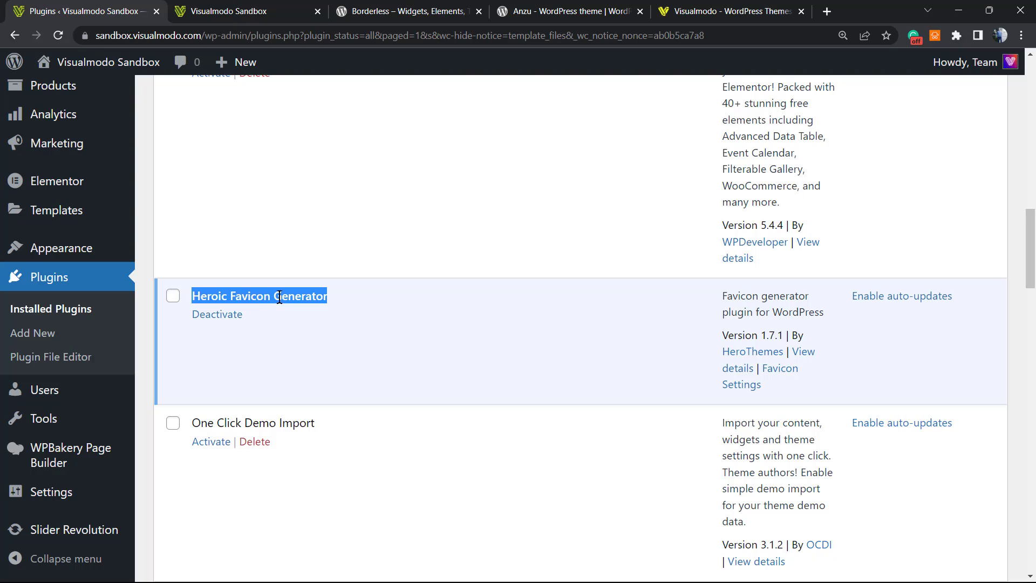
# - In the Heroic Favicon Generator settings, select the black Visualmodo logo from the media library as favicon
pyautogui.moveTo(64, 500)
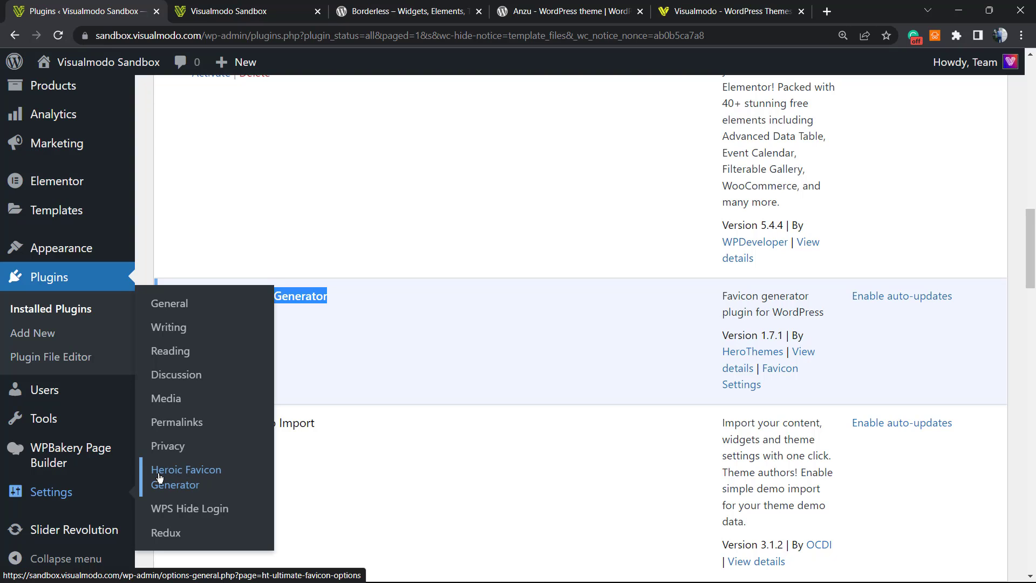
pyautogui.click(178, 484)
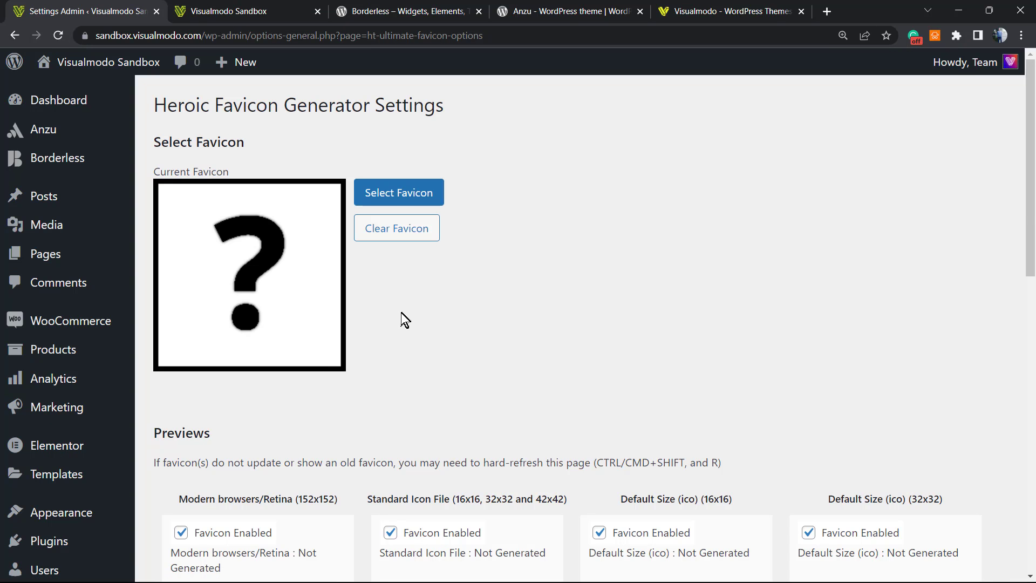
pyautogui.click(401, 194)
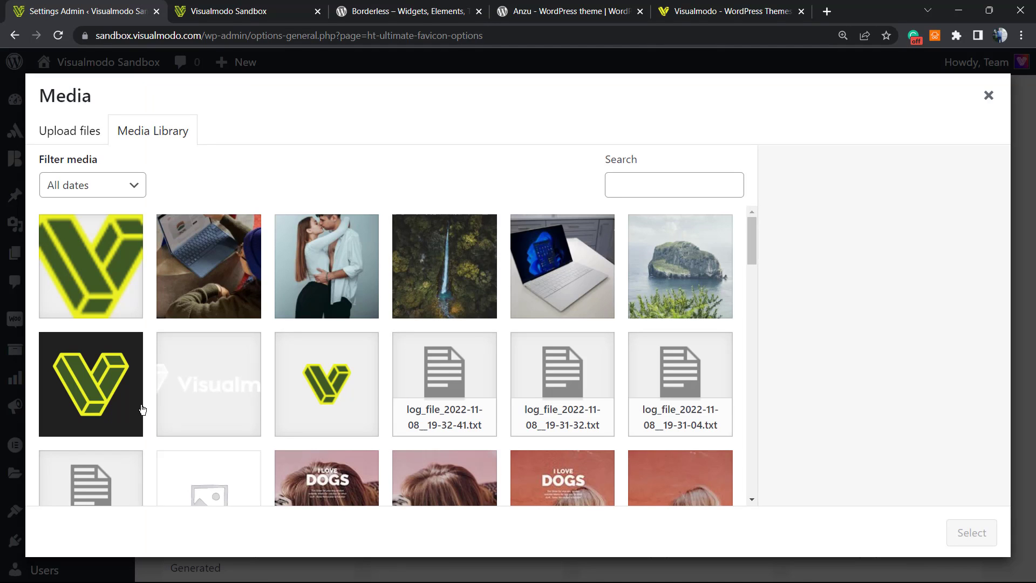
pyautogui.click(92, 414)
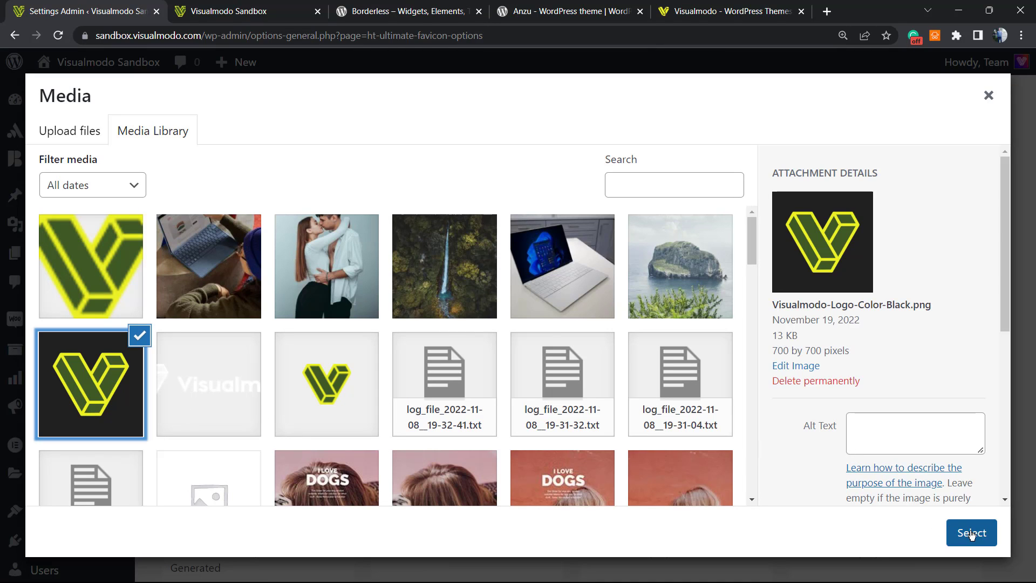
pyautogui.click(971, 533)
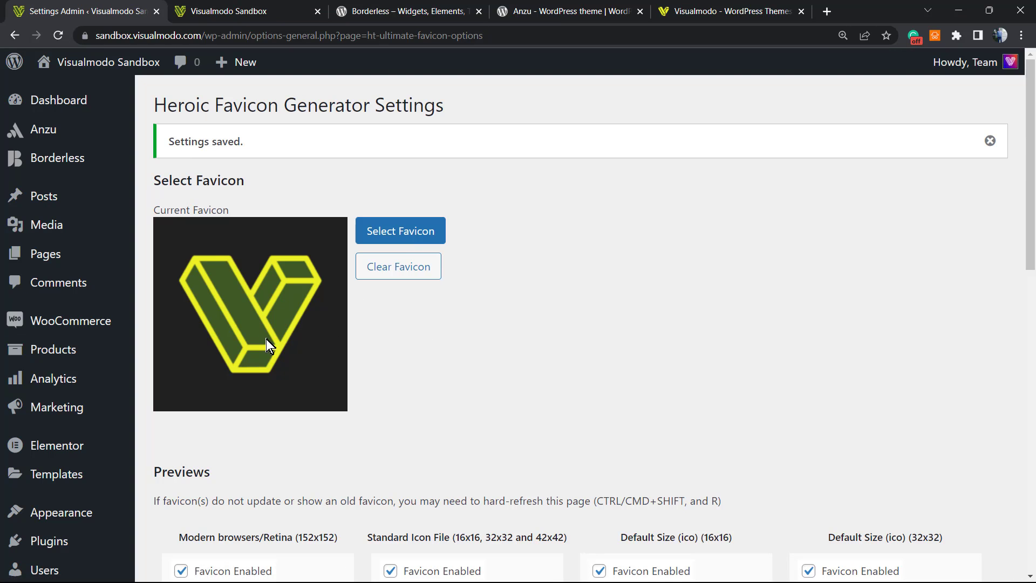
pyautogui.scroll(-3, 453, 313)
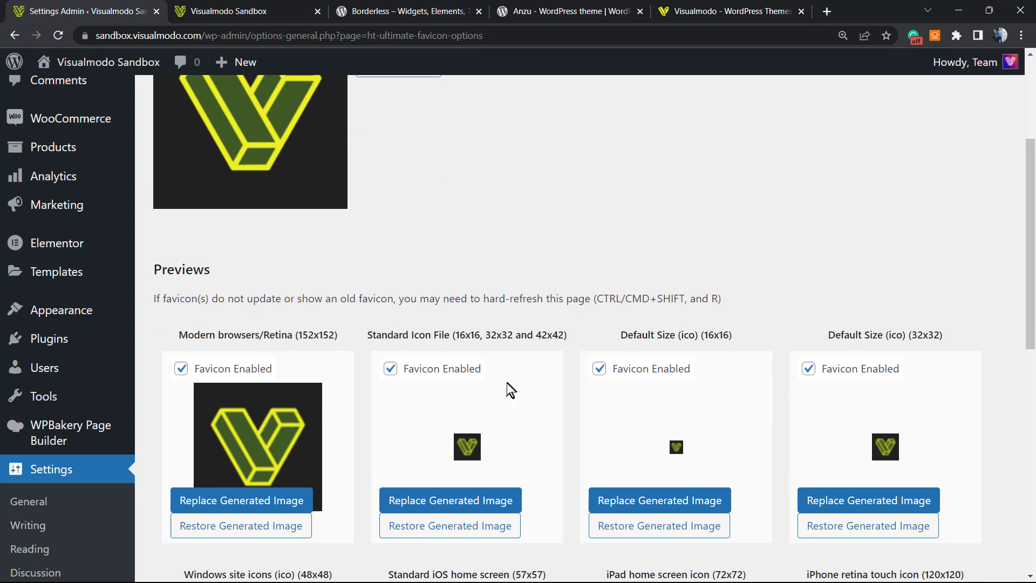
# - Review the generated previews: Standard Icon File, Standard iOS home screen, iPad home screen and other sizes
pyautogui.scroll(-2, 792, 406)
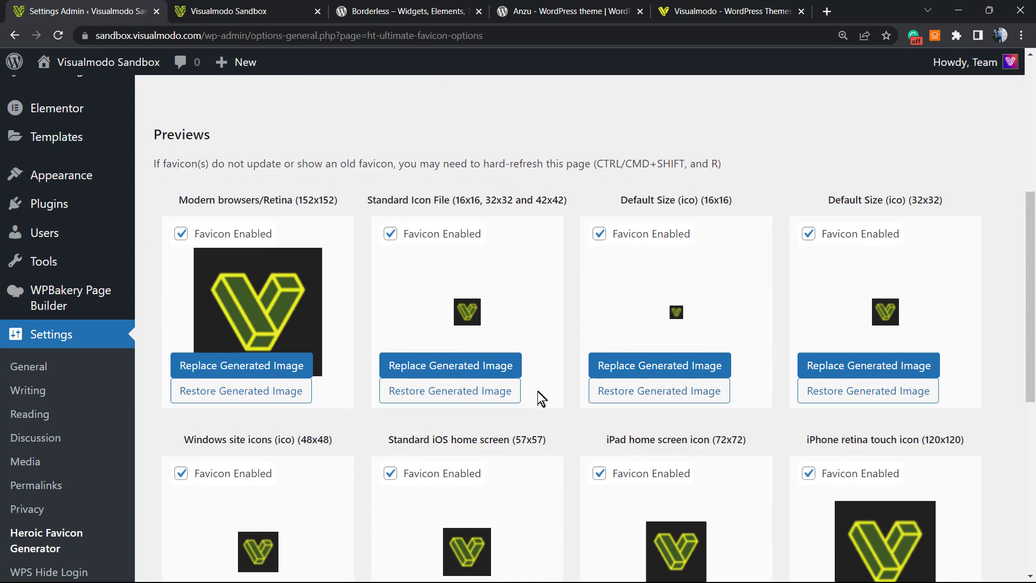
pyautogui.scroll(-2, 548, 338)
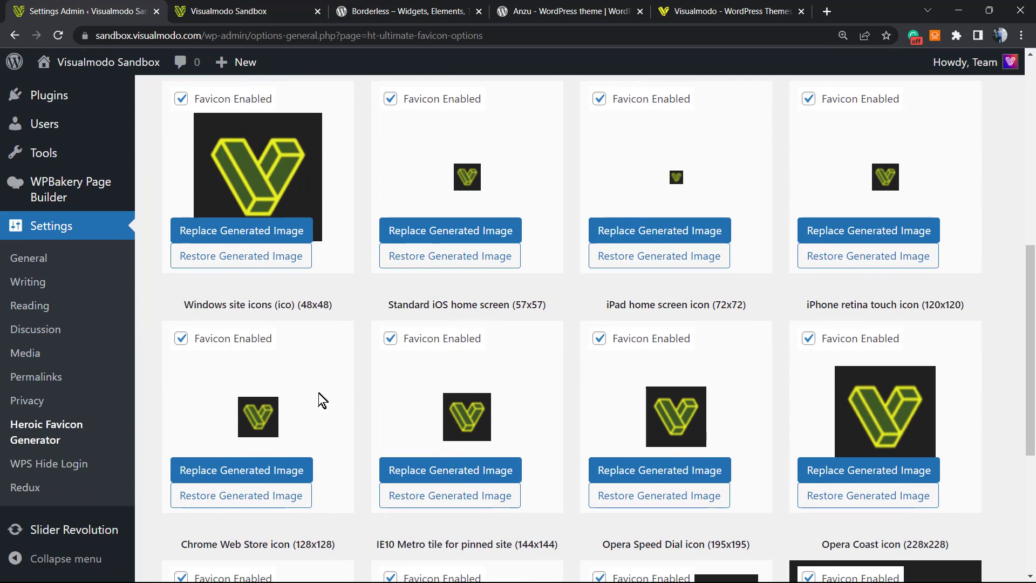
pyautogui.scroll(-4, 373, 377)
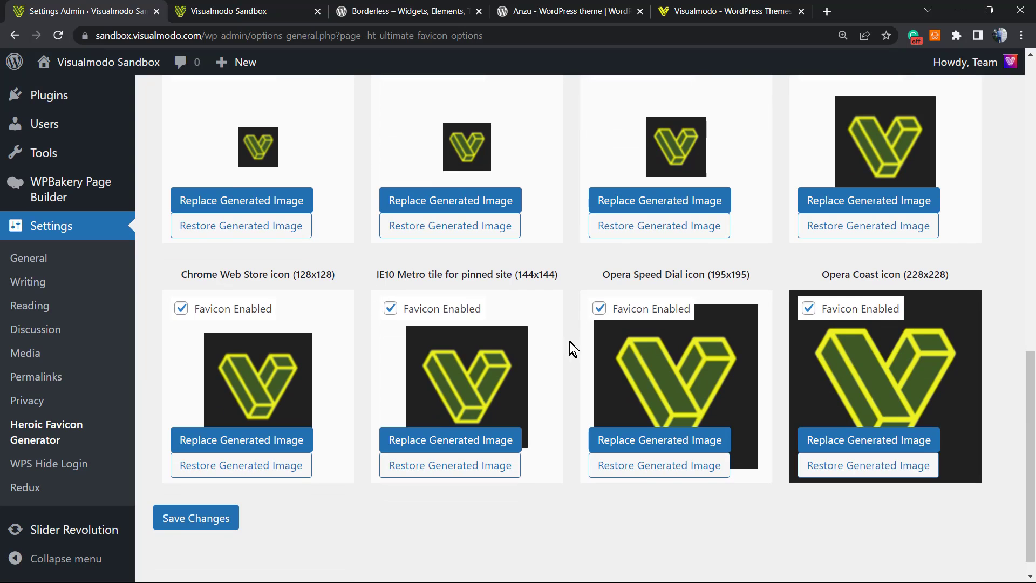
pyautogui.scroll(4, 370, 359)
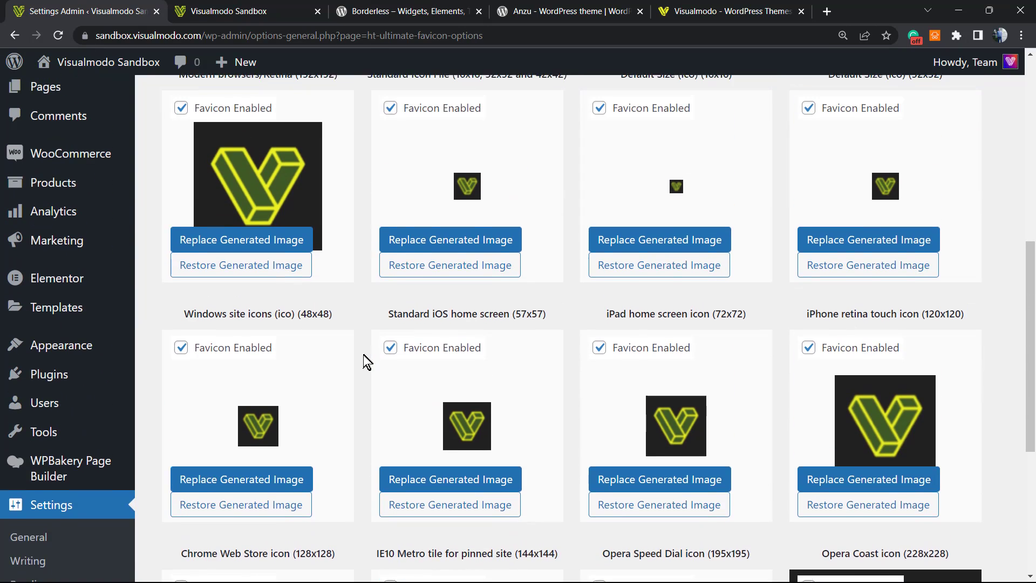
pyautogui.scroll(3, 366, 360)
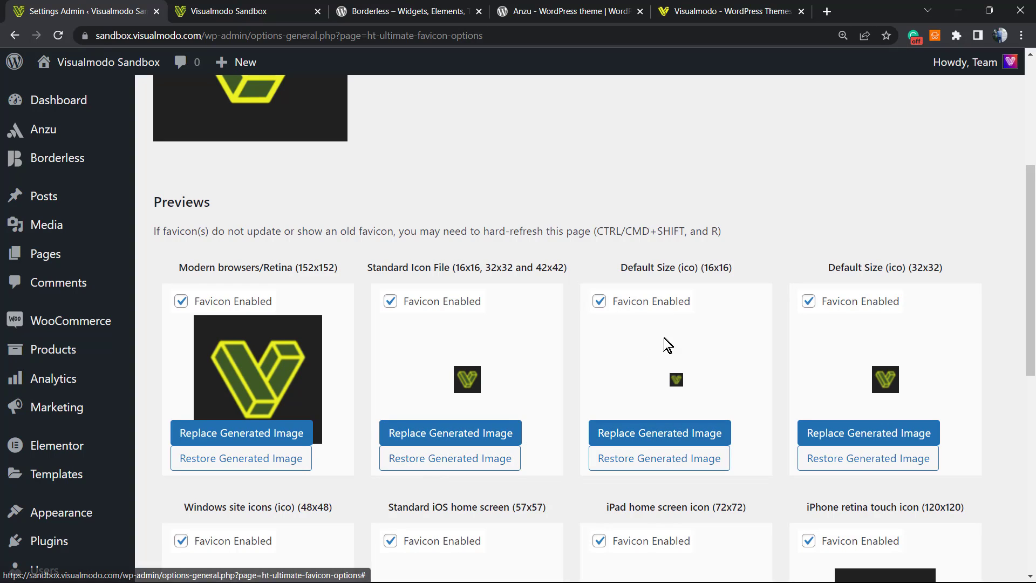
pyautogui.tripleClick(472, 270)
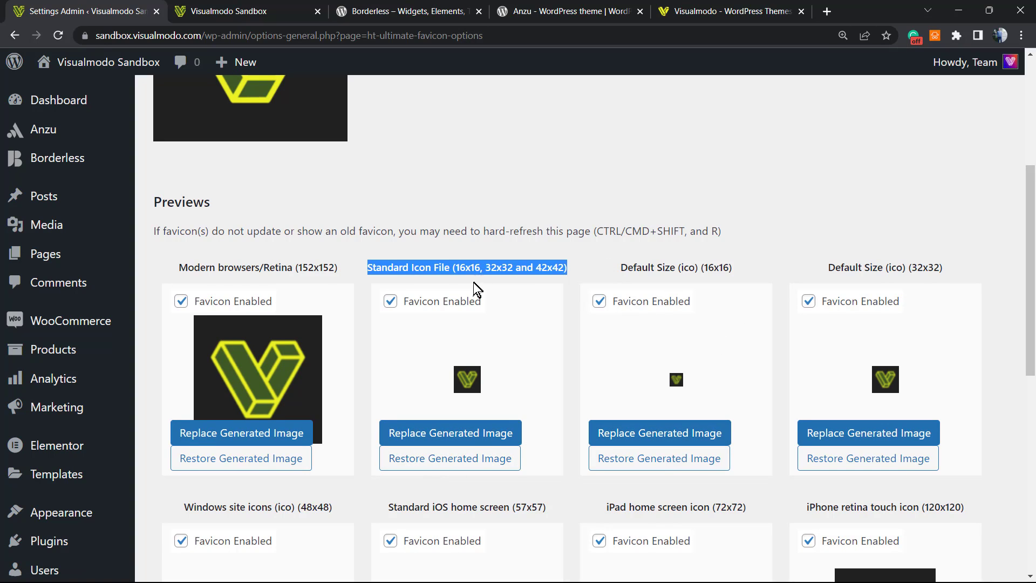
pyautogui.scroll(-2, 473, 283)
pyautogui.tripleClick(439, 372)
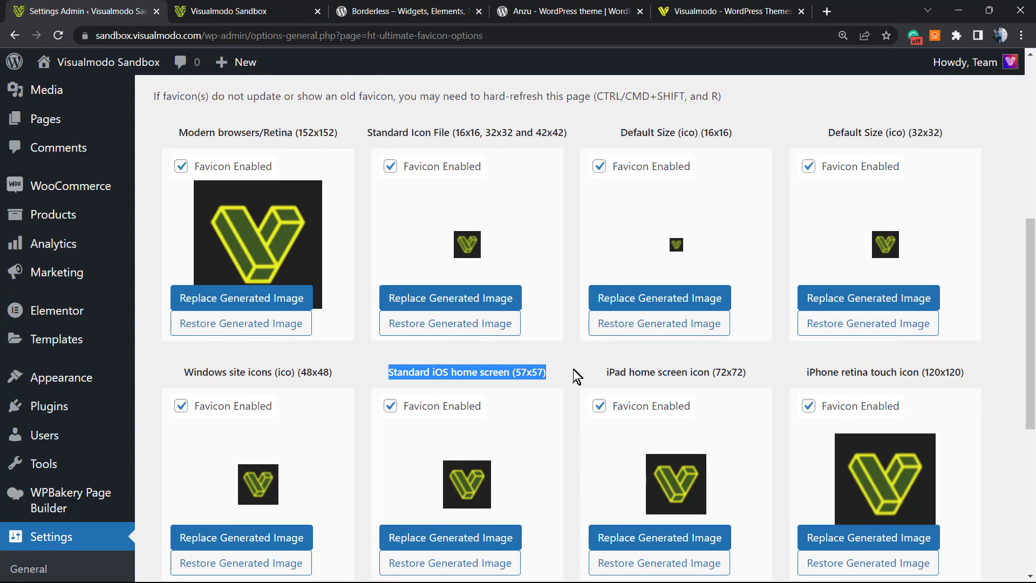
pyautogui.tripleClick(613, 372)
pyautogui.scroll(-6, 594, 367)
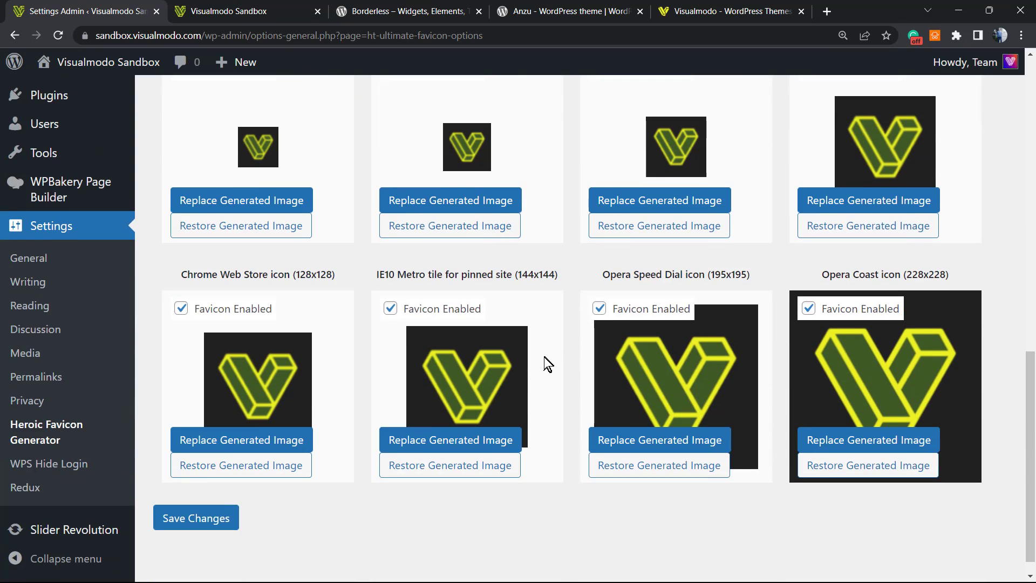
pyautogui.scroll(-1, 361, 460)
# - Save the favicon settings and scroll up to the 'Settings saved.' notice and current favicon
pyautogui.click(216, 496)
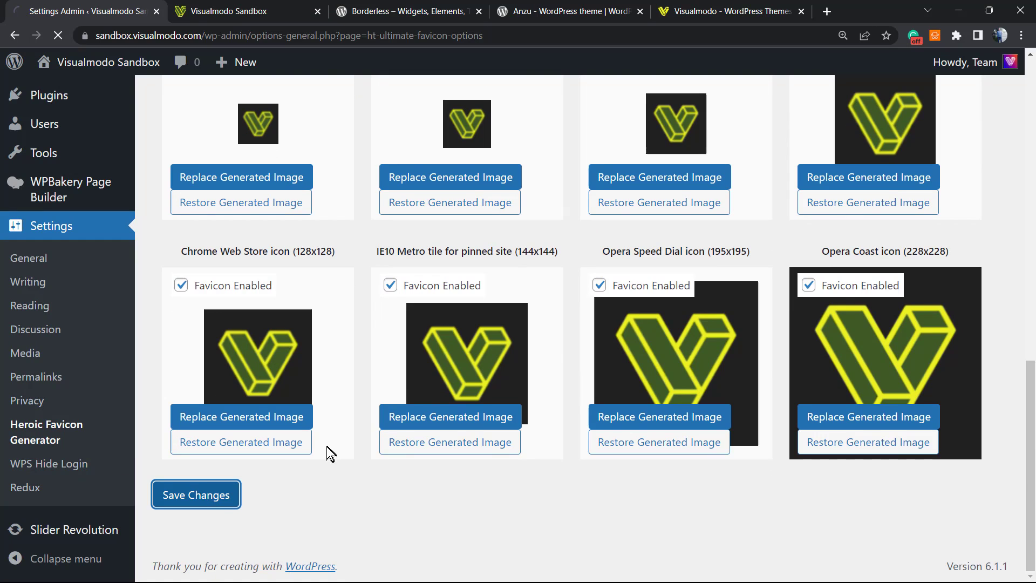
pyautogui.scroll(4, 346, 400)
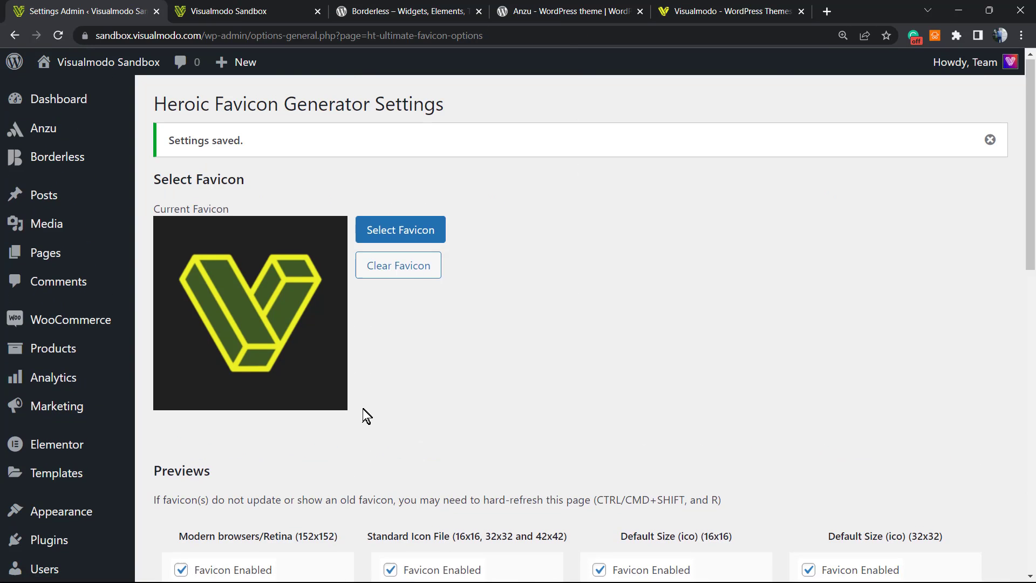
pyautogui.scroll(-9, 362, 409)
pyautogui.scroll(10, 366, 417)
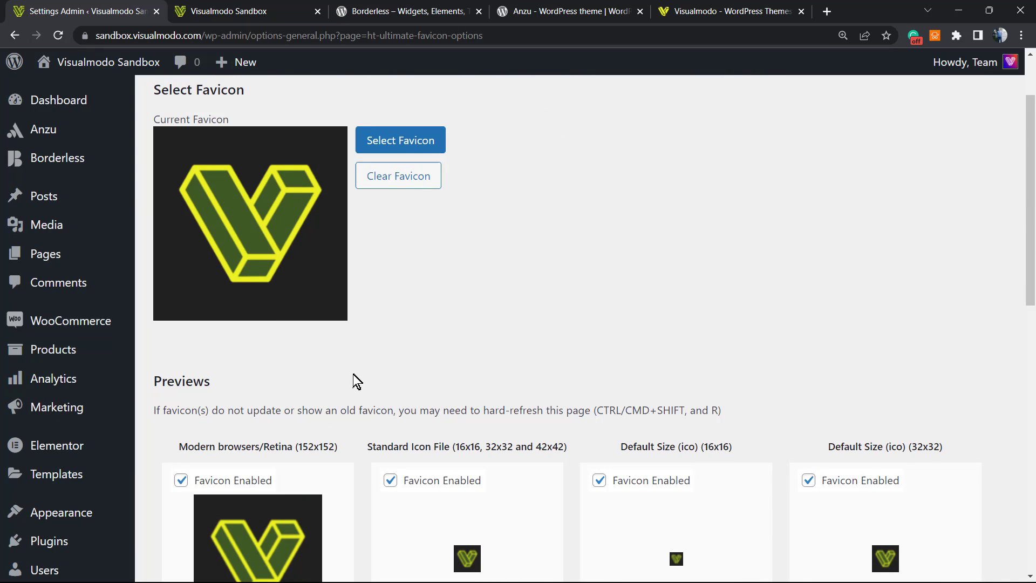
pyautogui.scroll(2, 329, 361)
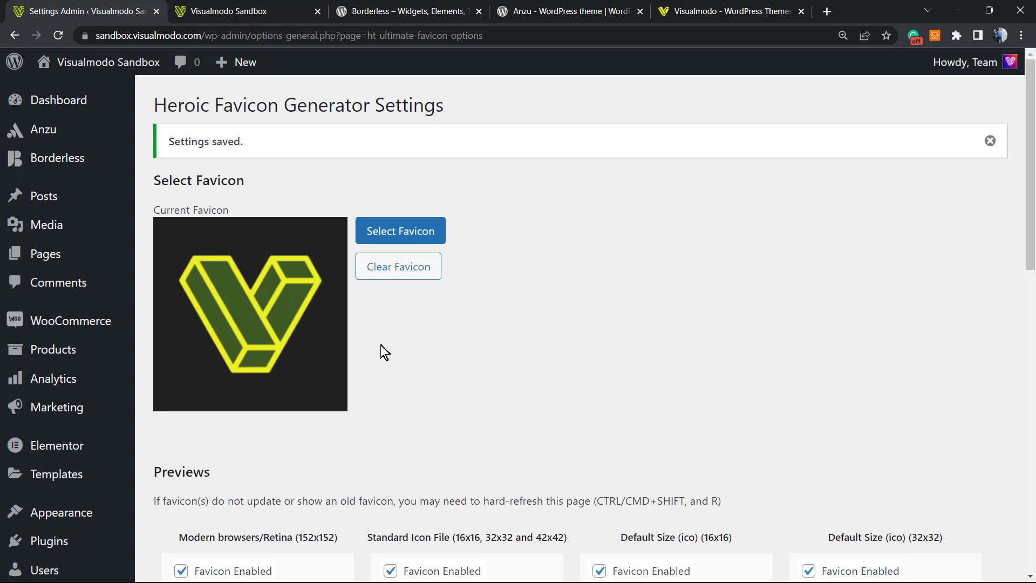
pyautogui.click(378, 11)
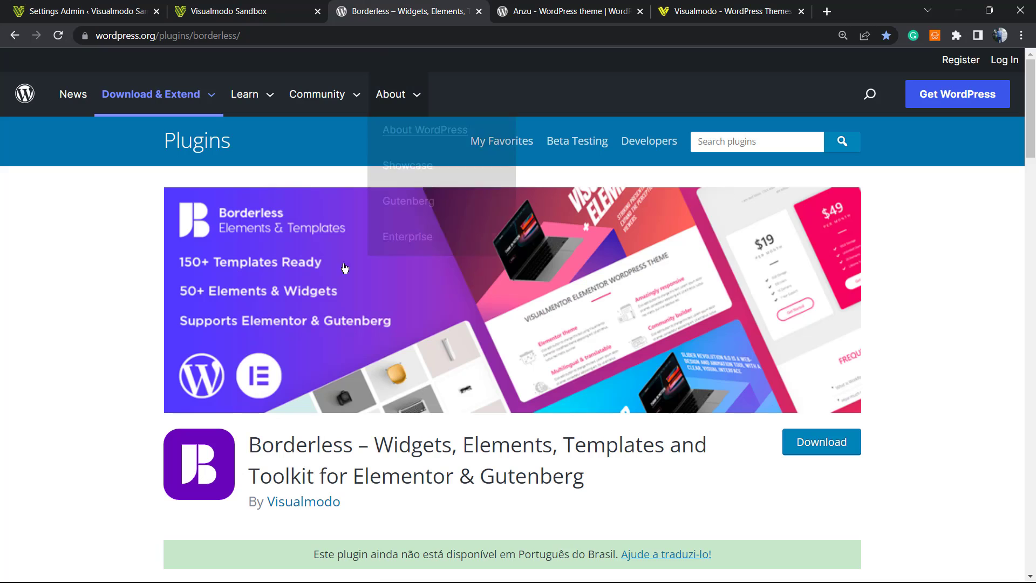
pyautogui.doubleClick(264, 444)
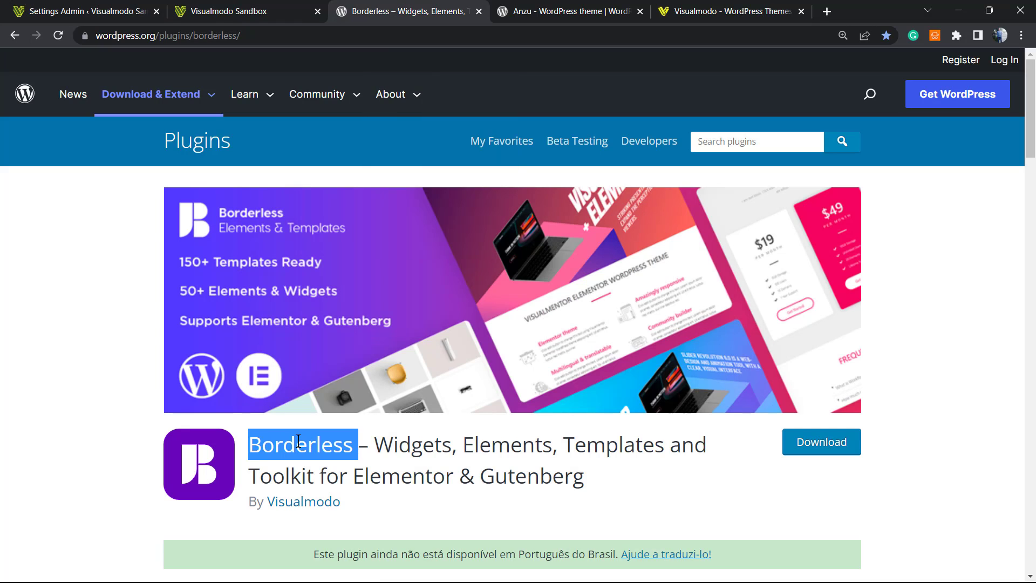
pyautogui.doubleClick(419, 444)
pyautogui.doubleClick(524, 447)
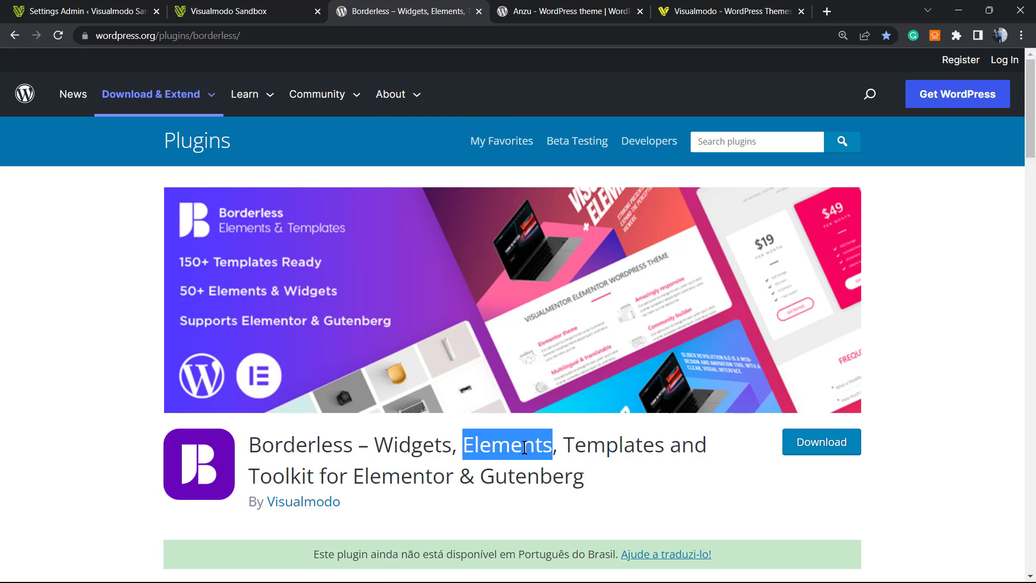
pyautogui.click(626, 445)
pyautogui.doubleClick(626, 445)
pyautogui.click(283, 481)
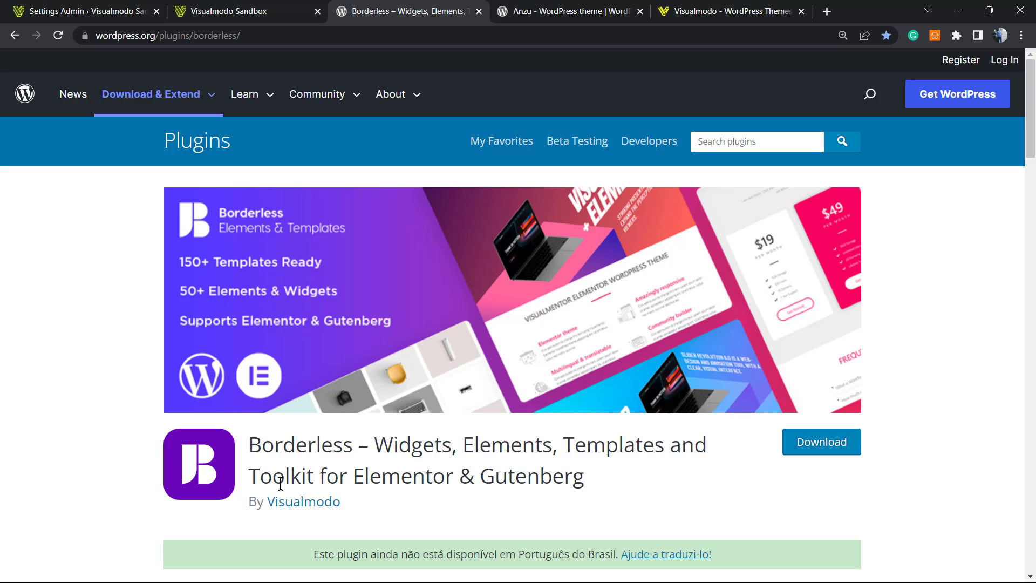
pyautogui.doubleClick(280, 481)
pyautogui.click(249, 8)
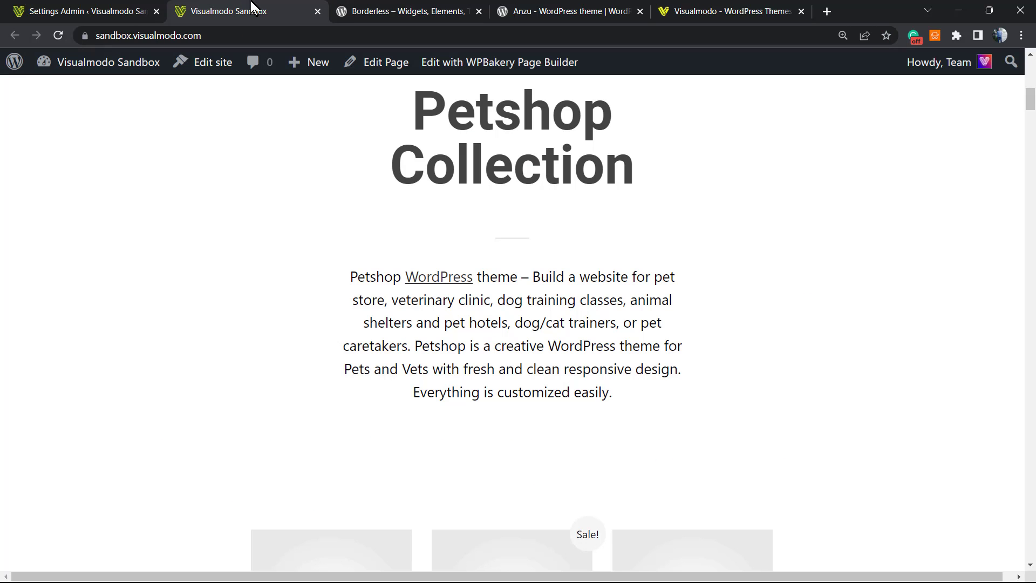
# - Open the Borderless template Library from the admin sidebar
pyautogui.click(72, 4)
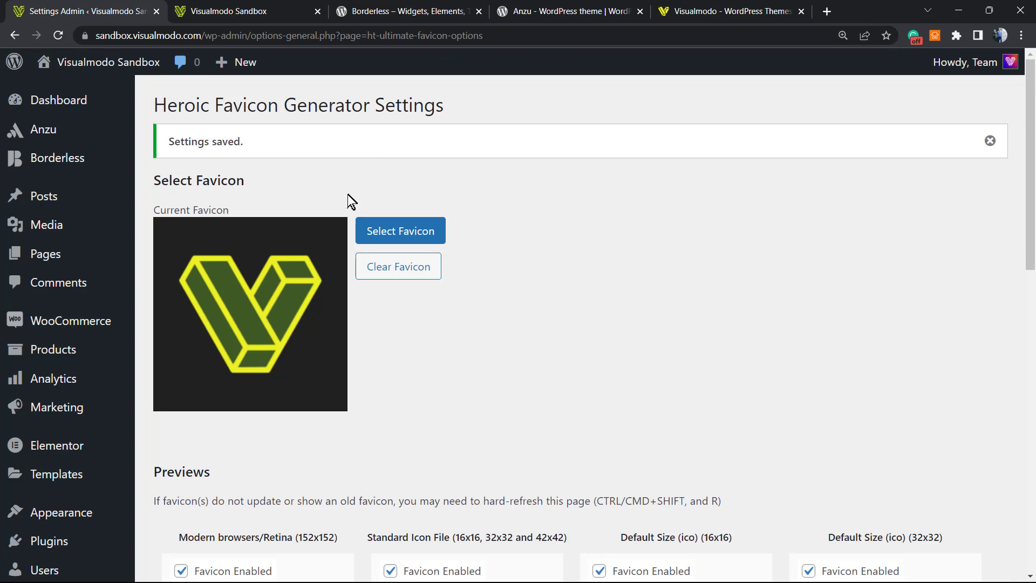
pyautogui.moveTo(69, 211)
pyautogui.moveTo(76, 158)
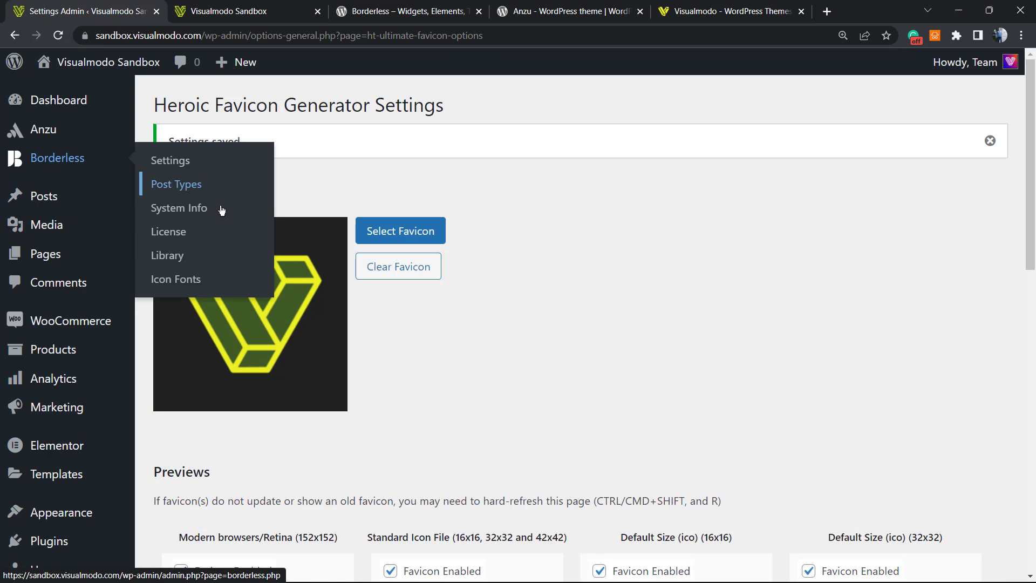
pyautogui.click(196, 254)
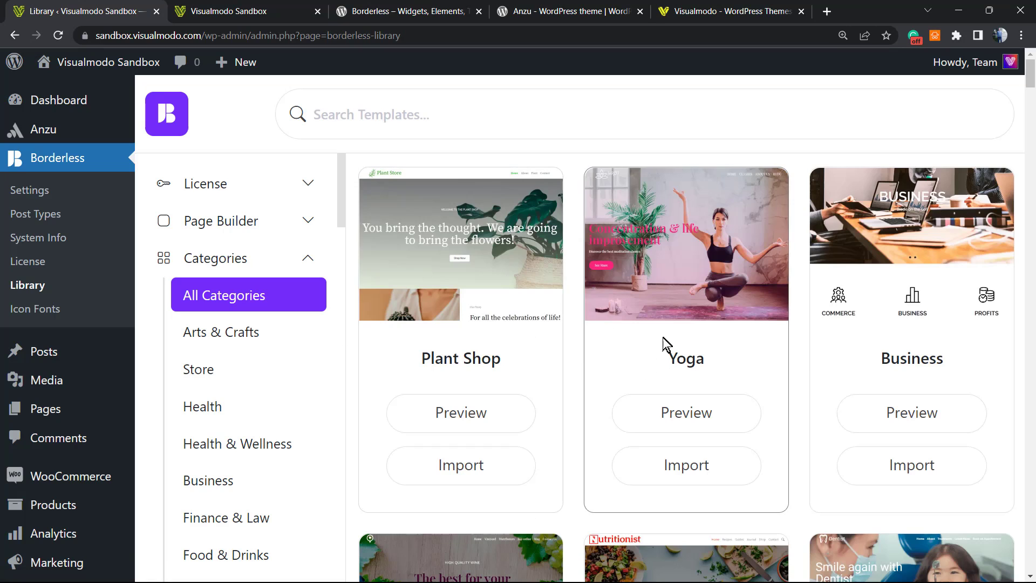
# - Browse the Borderless template grid, then switch to the Borderless plugin and Anzu theme tabs
pyautogui.scroll(-5, 617, 294)
pyautogui.scroll(-15, 580, 292)
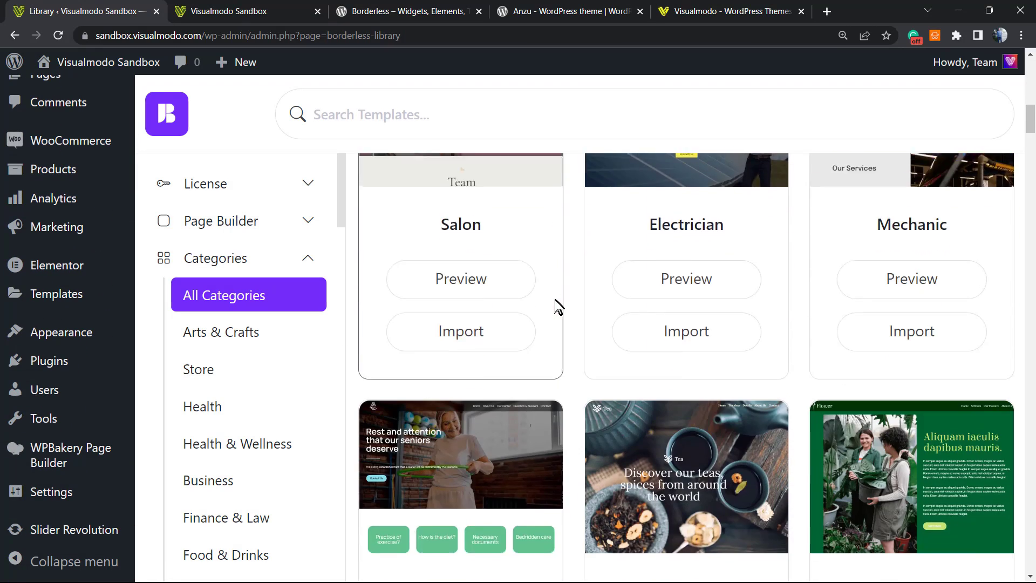
pyautogui.scroll(7, 388, 329)
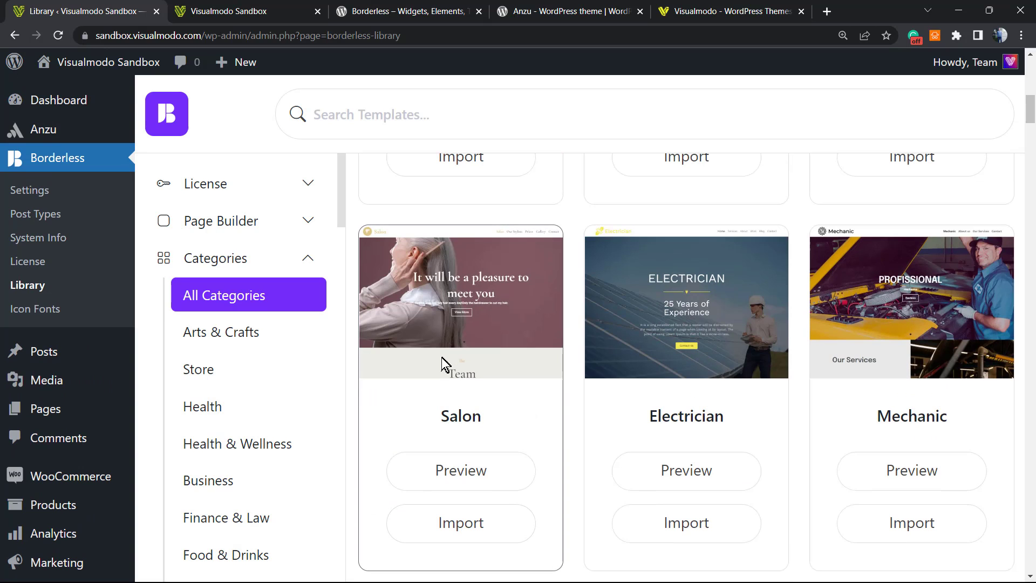
pyautogui.scroll(11, 403, 336)
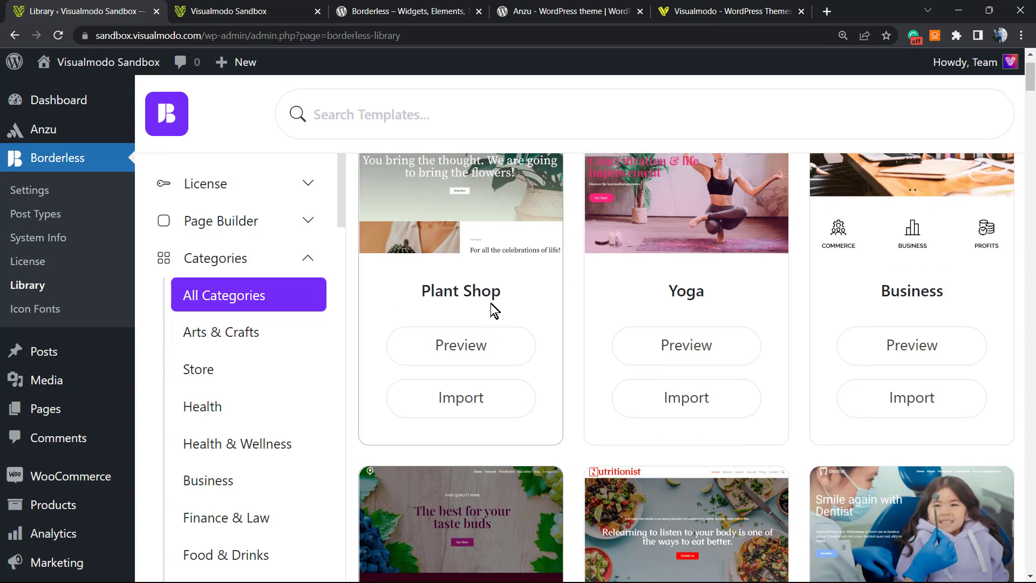
pyautogui.scroll(1, 492, 310)
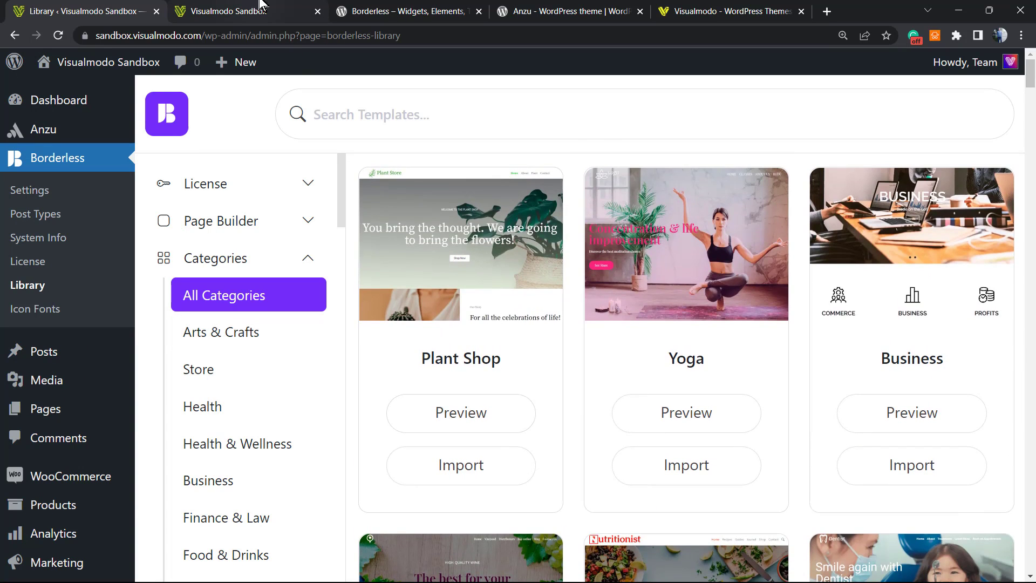
pyautogui.click(402, 11)
pyautogui.click(564, 9)
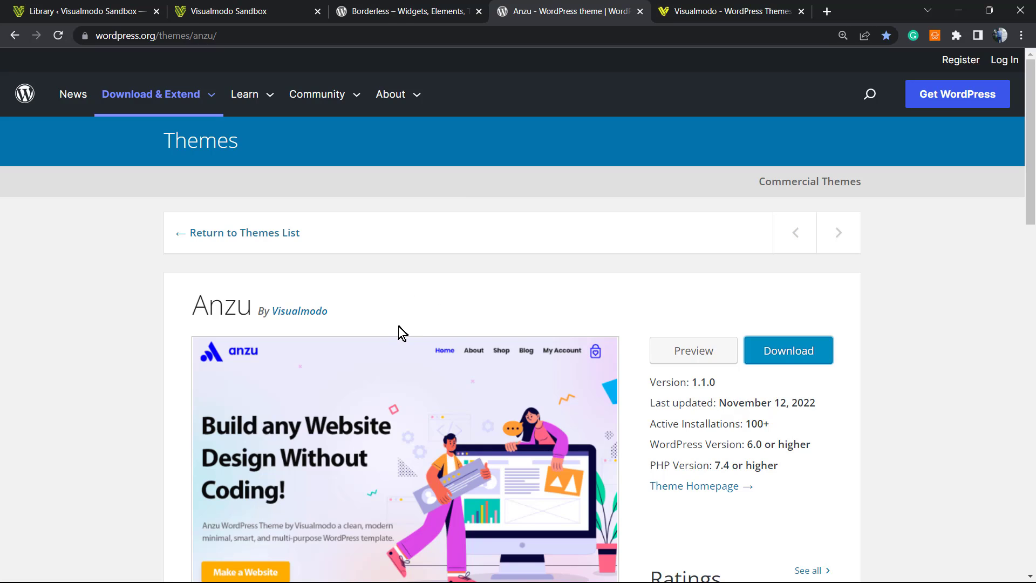
# - Look over the Anzu theme details on WordPress.org, then switch to the Visualmodo homepage tab
pyautogui.scroll(-1, 400, 328)
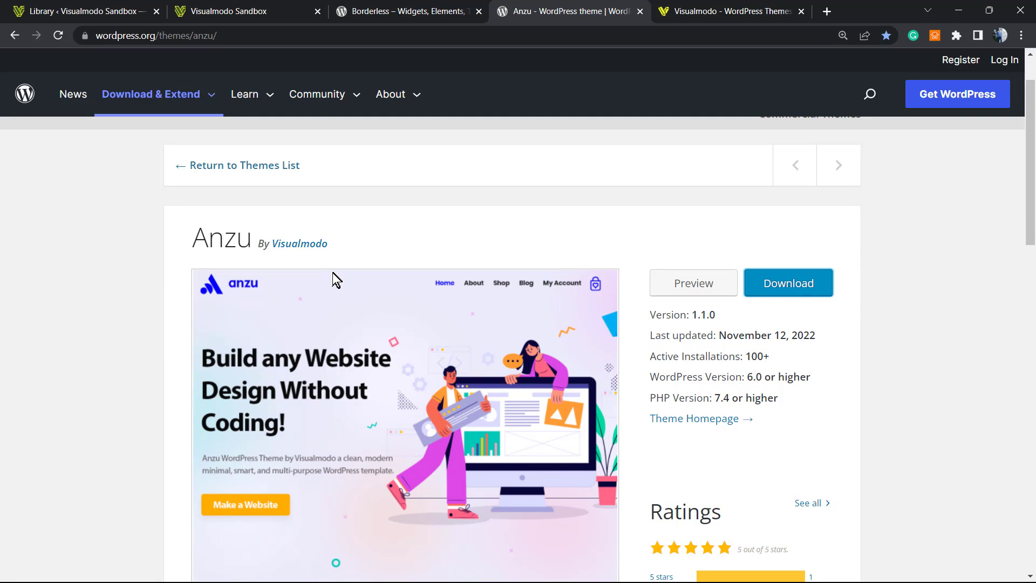
pyautogui.doubleClick(199, 234)
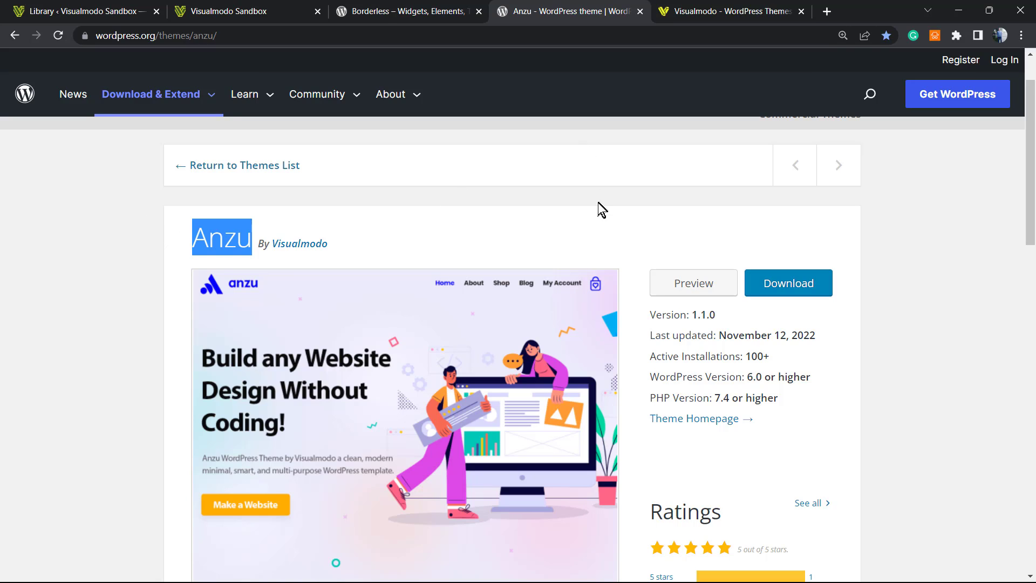
pyautogui.click(713, 10)
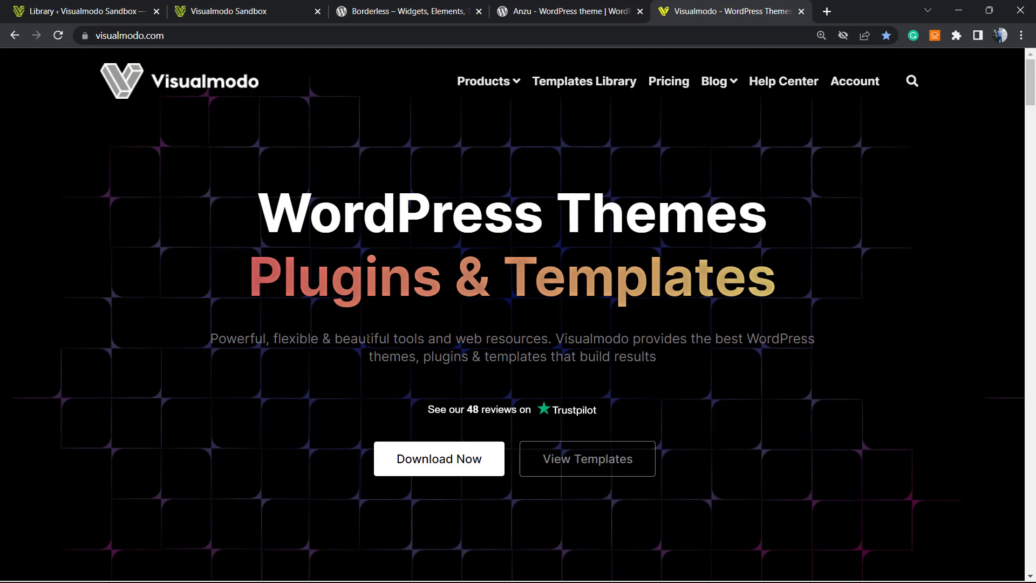
# - Open Visualmodo's Templates Library and scroll past Eco Food 2 and Lawyer to Mining and Influencer
pyautogui.tripleClick(370, 341)
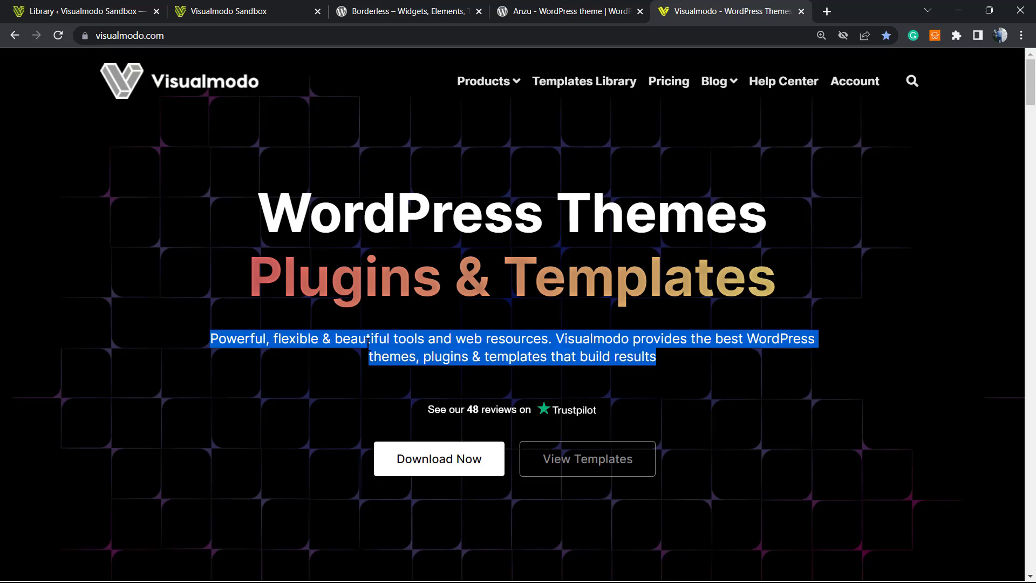
pyautogui.click(601, 89)
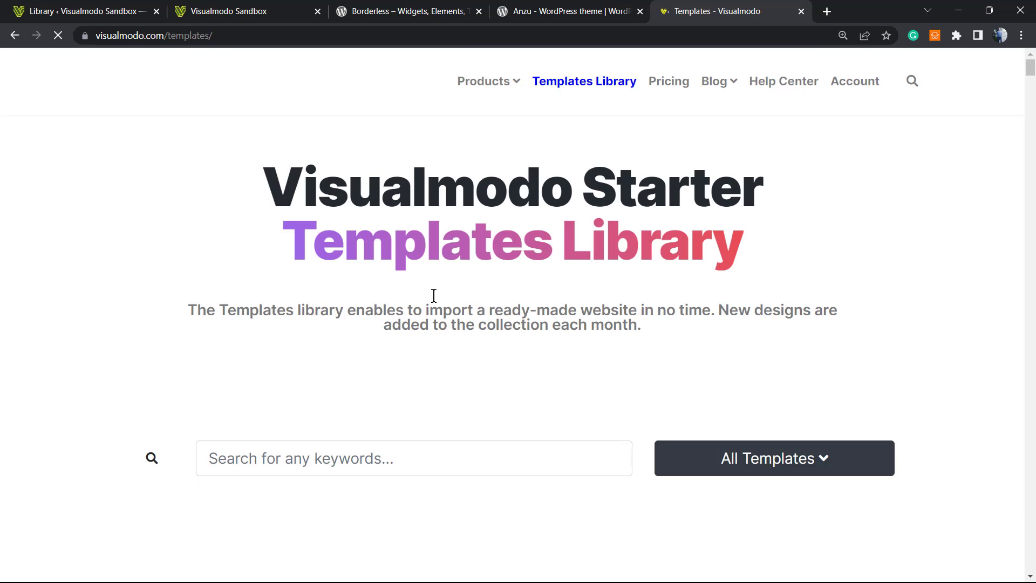
pyautogui.scroll(-10, 376, 320)
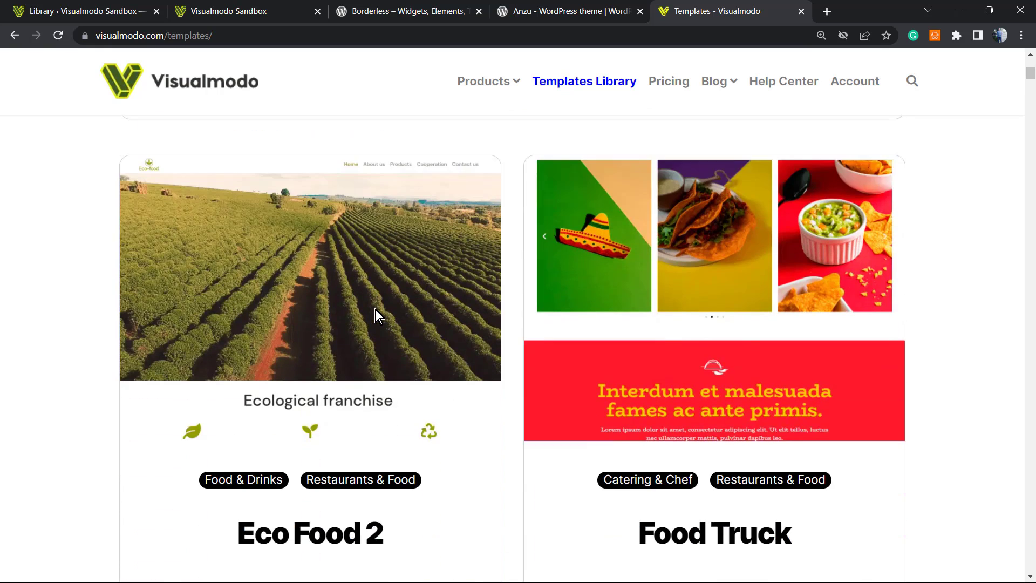
pyautogui.scroll(-15, 377, 314)
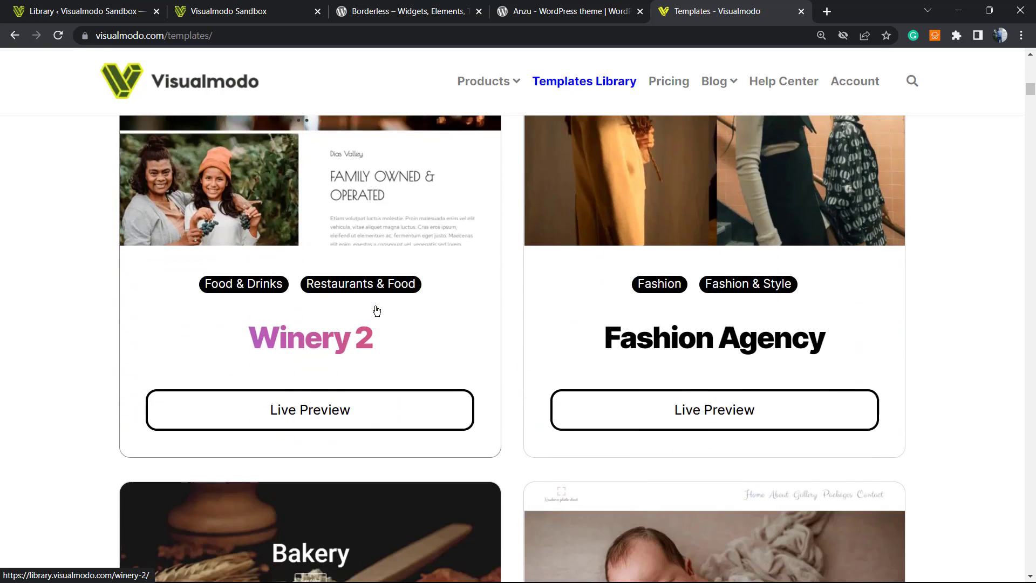
pyautogui.scroll(-15, 376, 311)
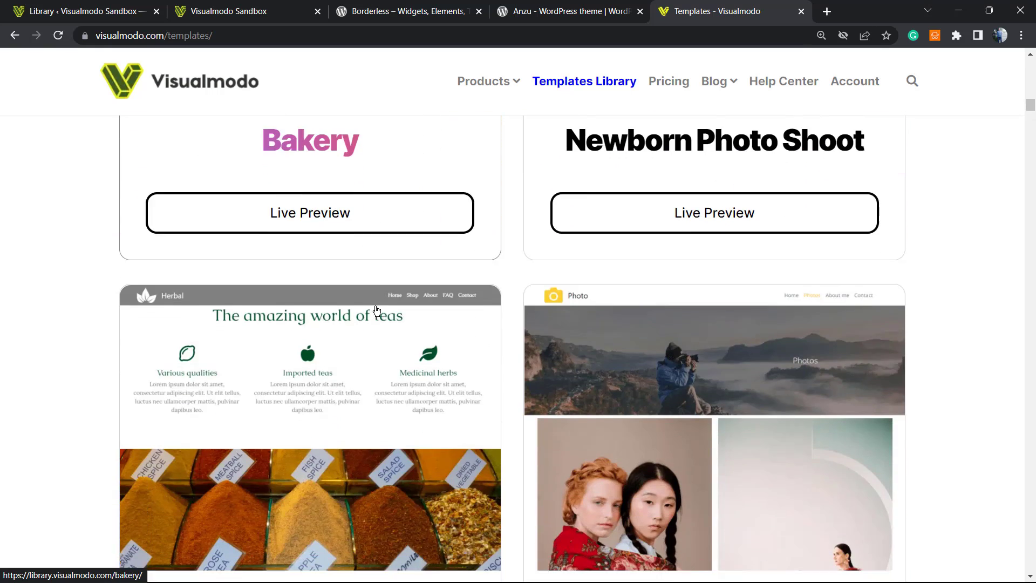
pyautogui.scroll(-14, 376, 310)
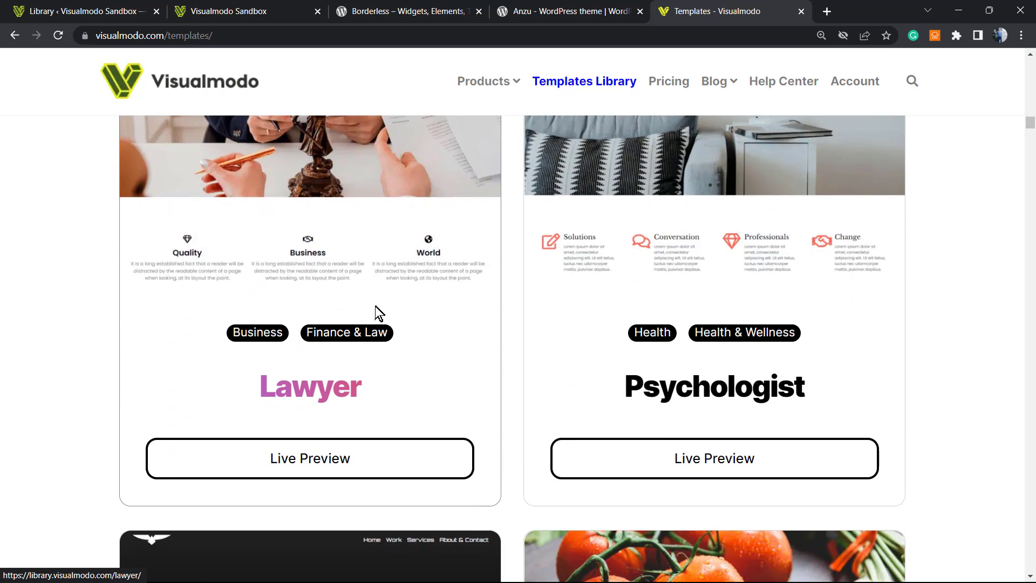
pyautogui.scroll(-6, 449, 308)
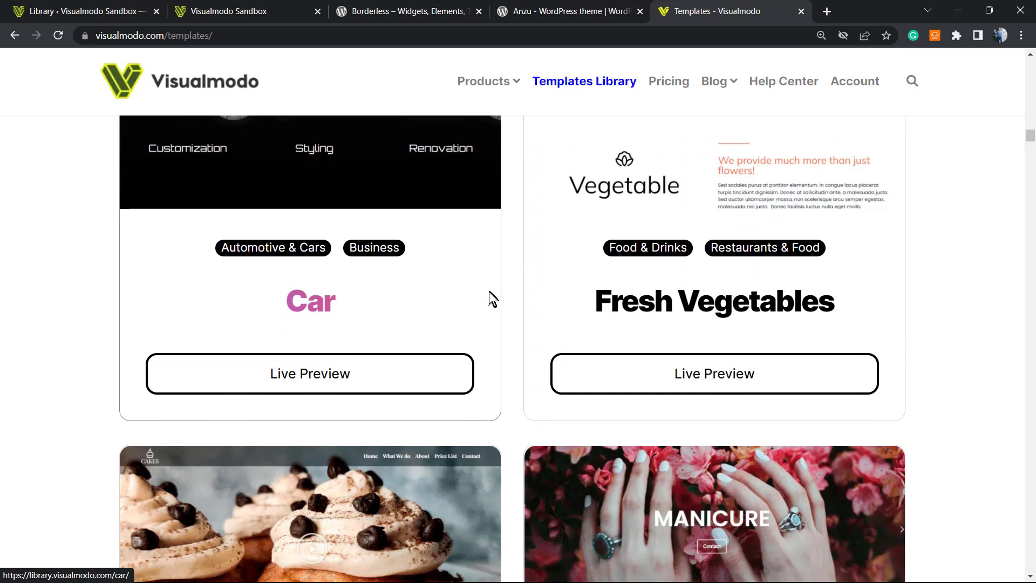
pyautogui.scroll(-15, 513, 293)
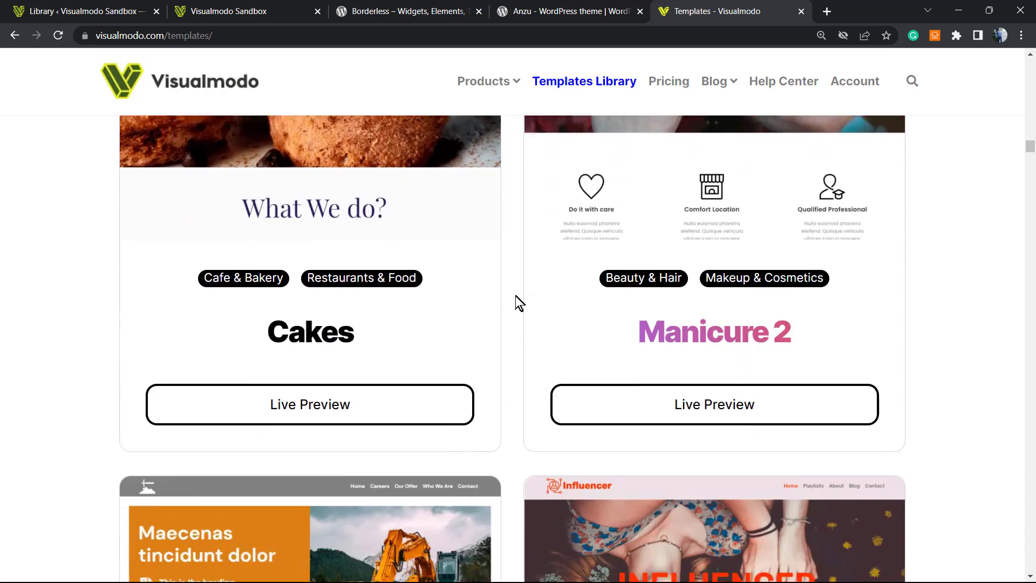
pyautogui.scroll(-4, 515, 296)
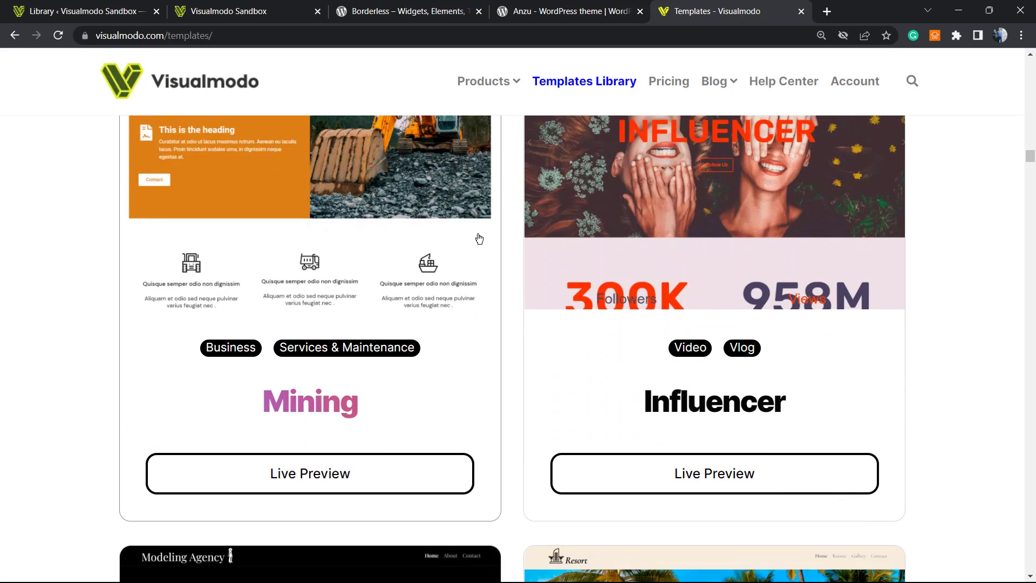